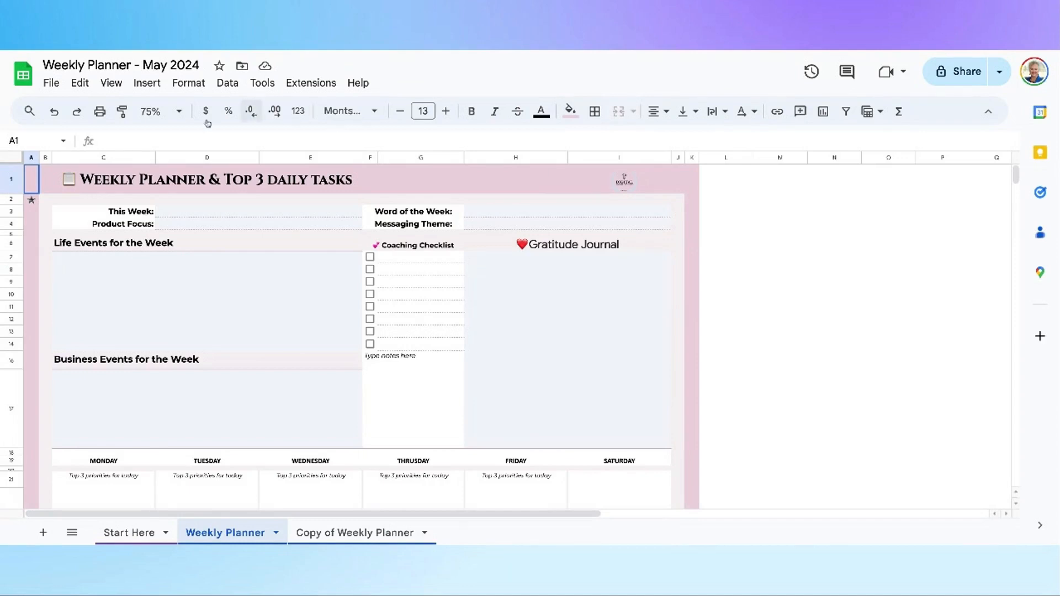
Step: Review the blank weekly planner at 50% zoom, return to 100%, and select the This Week entry cell
{"action": "left_click", "coordinate": [176, 111]}
{"action": "left_click", "coordinate": [156, 138]}
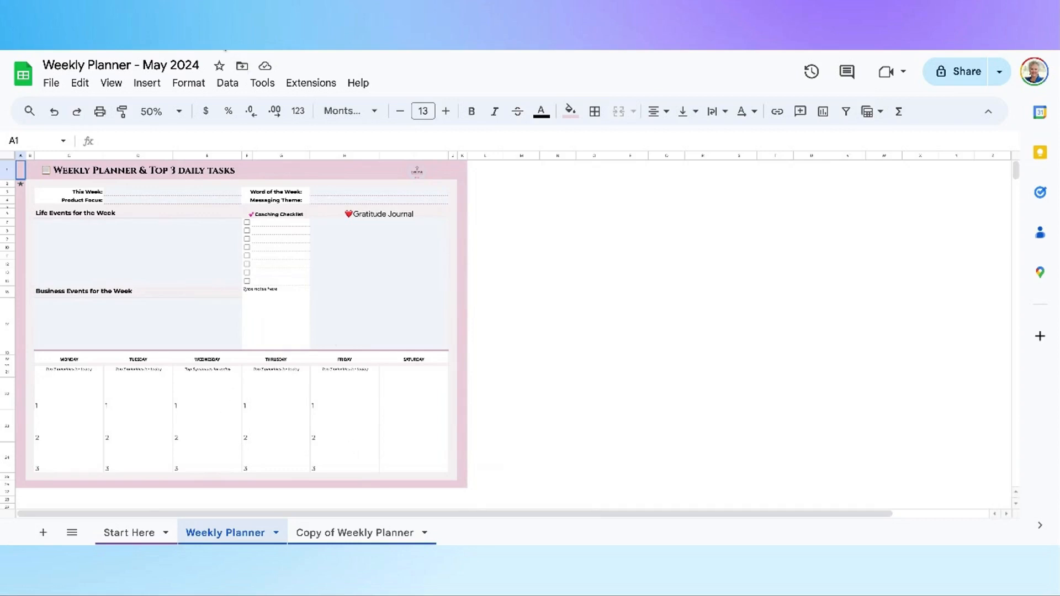
{"action": "left_click", "coordinate": [180, 113]}
{"action": "left_click", "coordinate": [167, 207]}
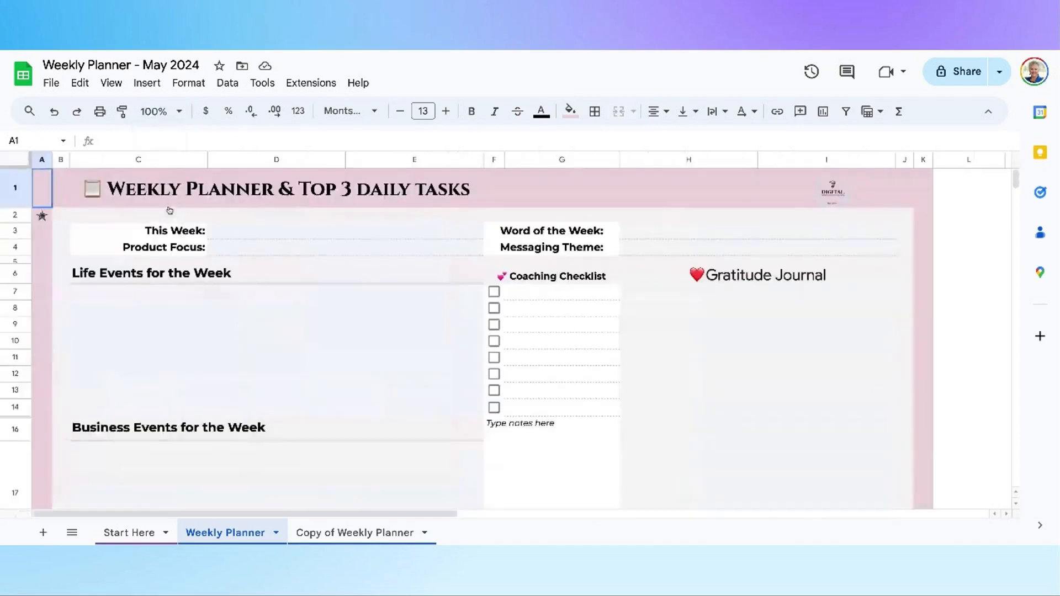
{"action": "left_click", "coordinate": [319, 229]}
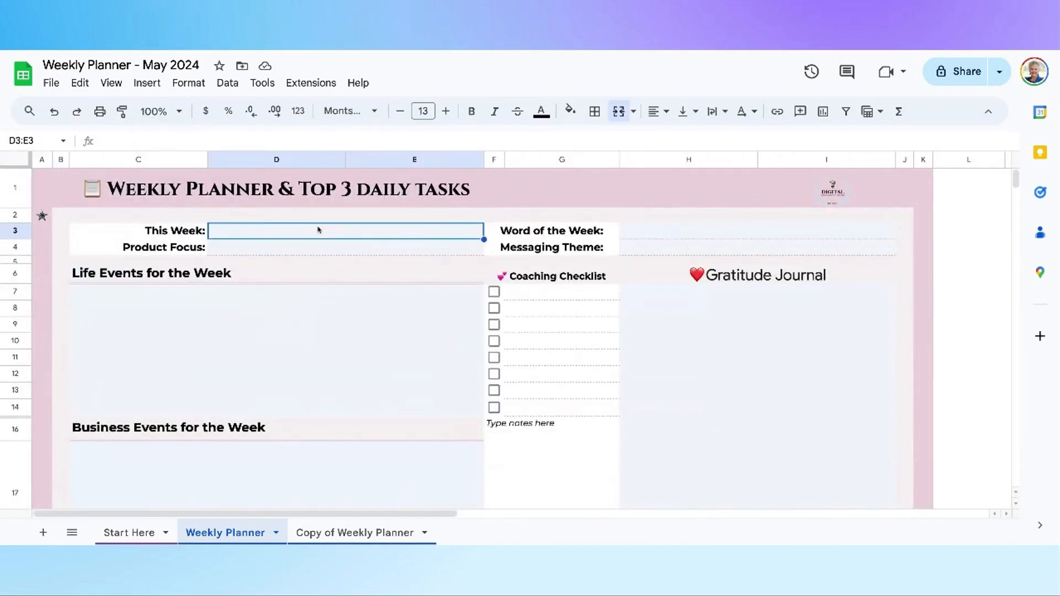
Step: On the Copy of Weekly Planner sheet, change the This Week entry to "Prepare for Audio Summit"
{"action": "left_click", "coordinate": [364, 538]}
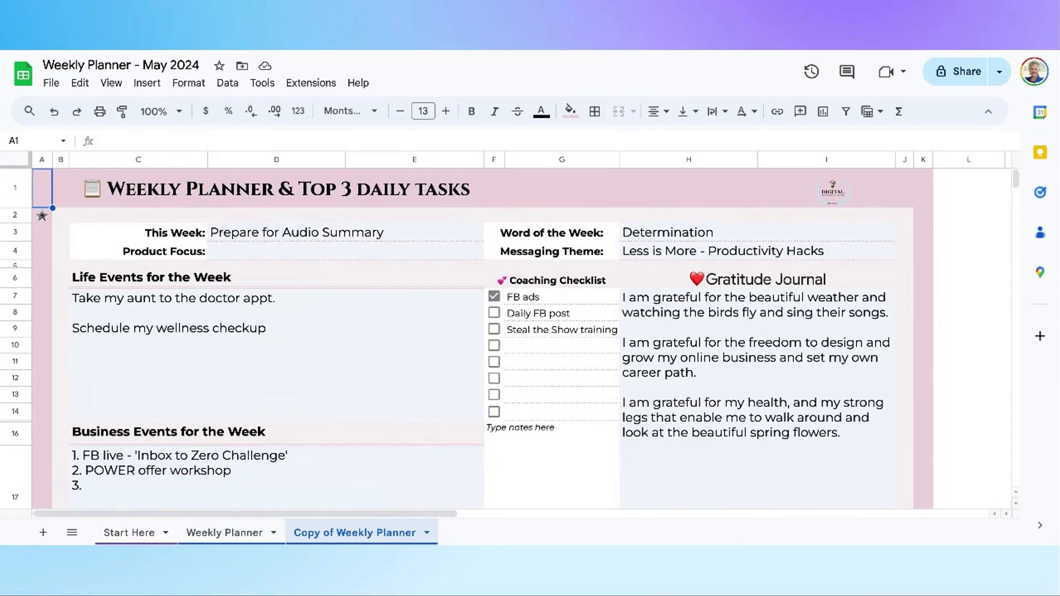
{"action": "left_click", "coordinate": [249, 238]}
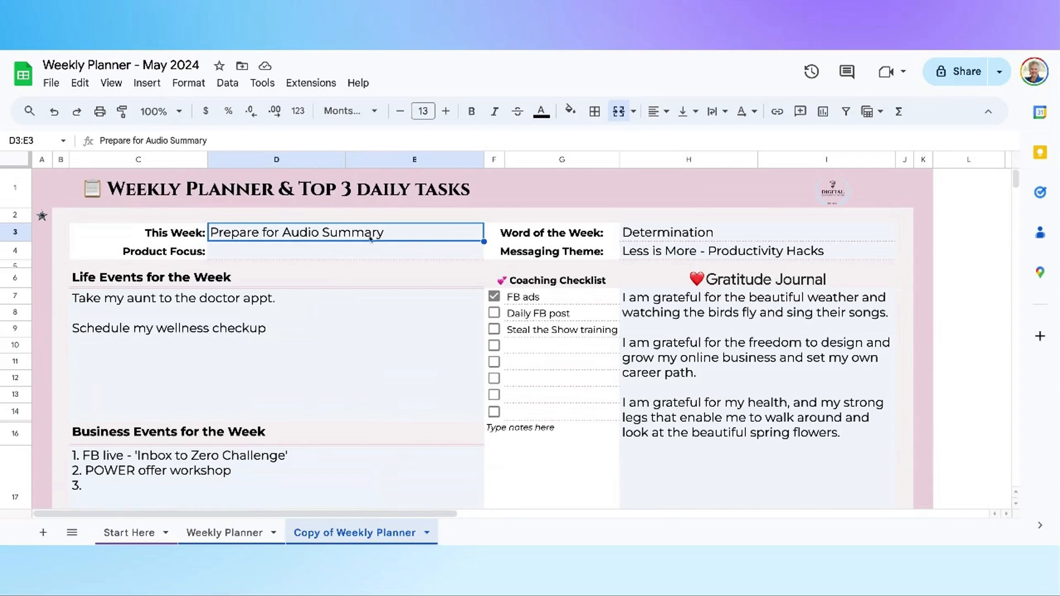
{"action": "left_click", "coordinate": [211, 138]}
{"action": "key", "text": "BackSpace"}
{"action": "key", "text": "BackSpace"}
{"action": "key", "text": "BackSpace"}
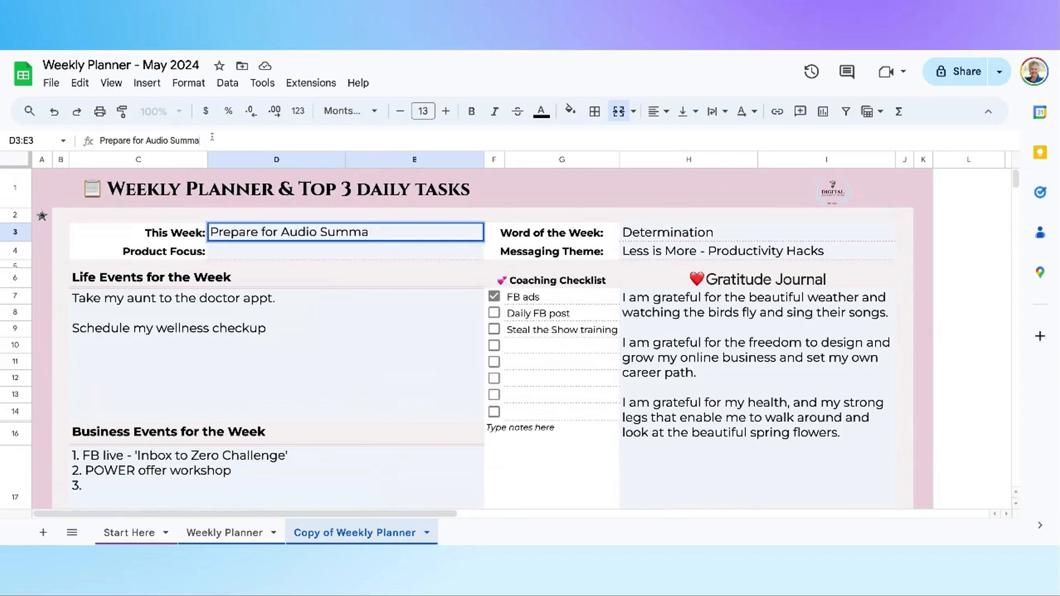
{"action": "type", "text": "it"}
{"action": "key", "text": "Return"}
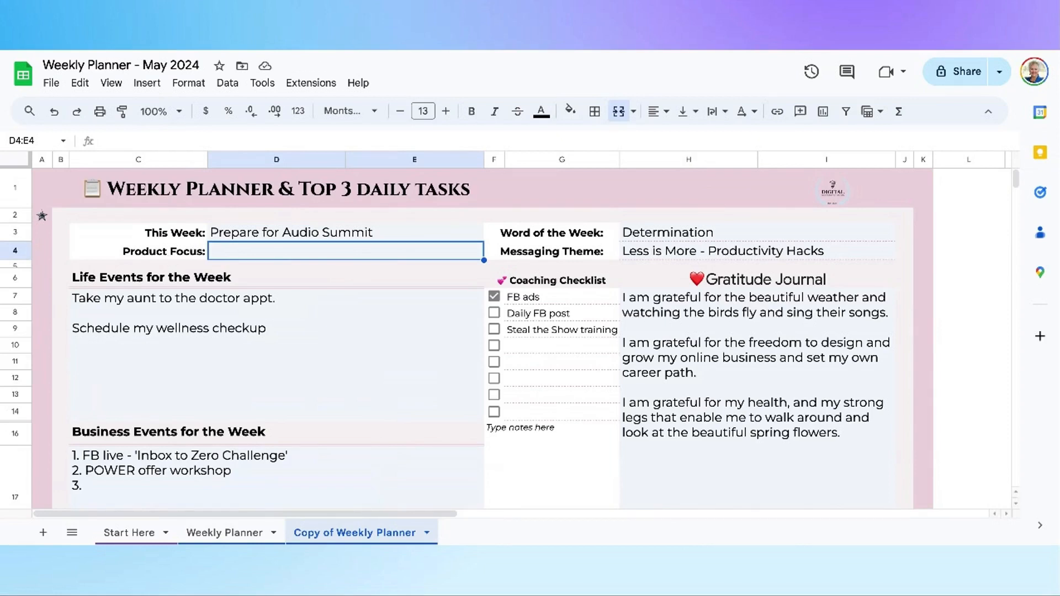
Step: Examine the Product Focus, Word of the Week and Messaging Theme fields in the planner header
{"action": "left_click", "coordinate": [152, 251]}
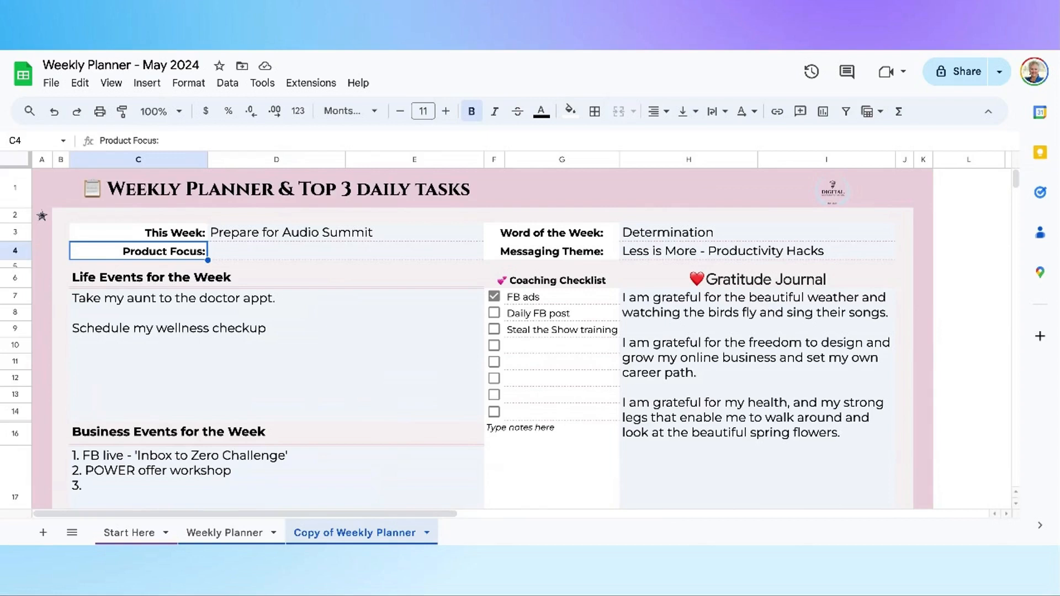
{"action": "left_click", "coordinate": [256, 255]}
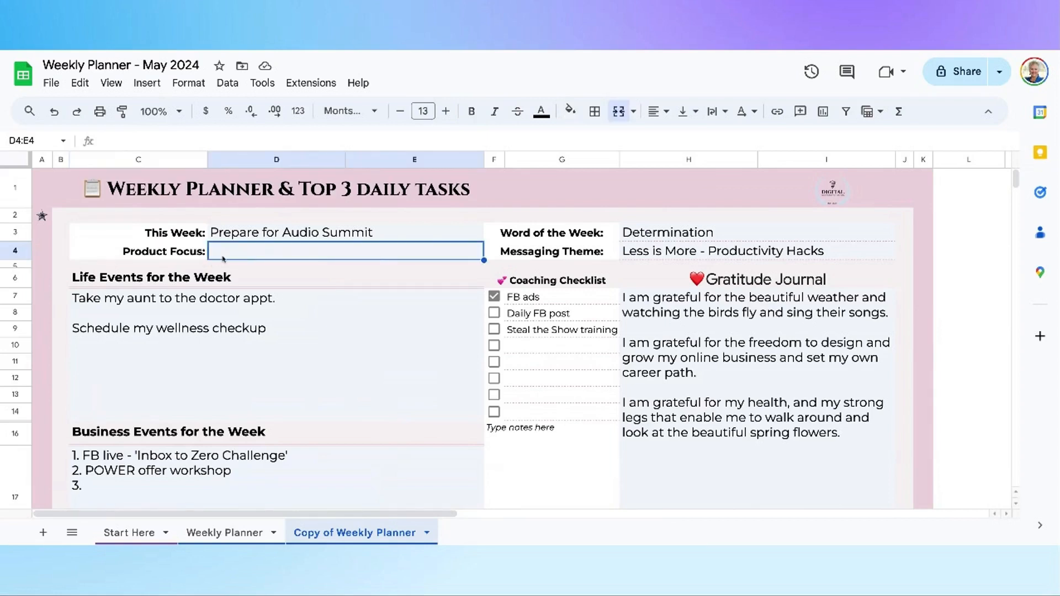
{"action": "left_click", "coordinate": [748, 232]}
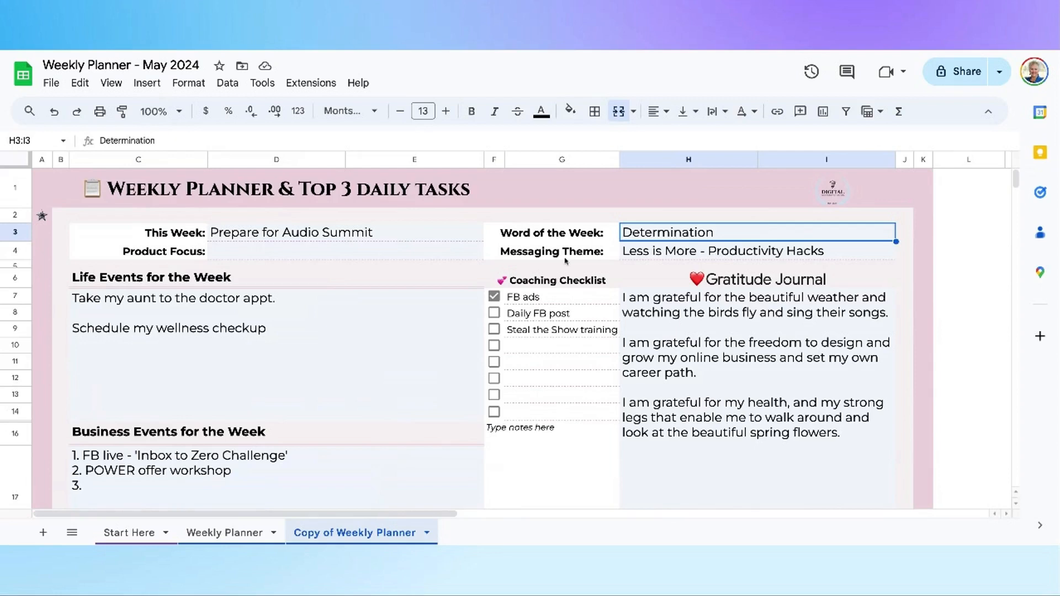
{"action": "left_click", "coordinate": [864, 257]}
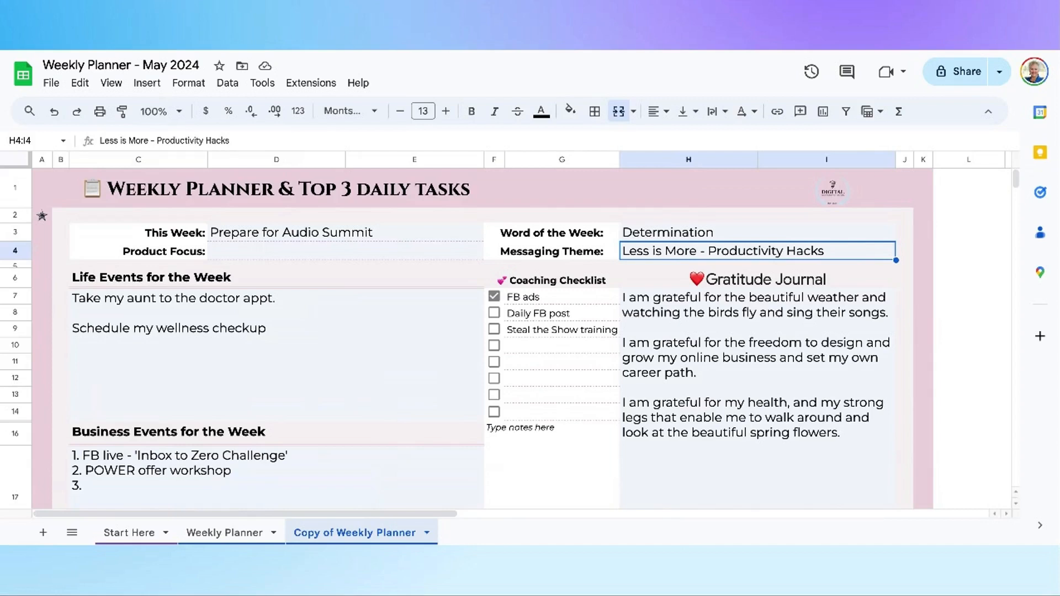
{"action": "scroll", "coordinate": [954, 393], "scroll_direction": "down", "scroll_amount": 2}
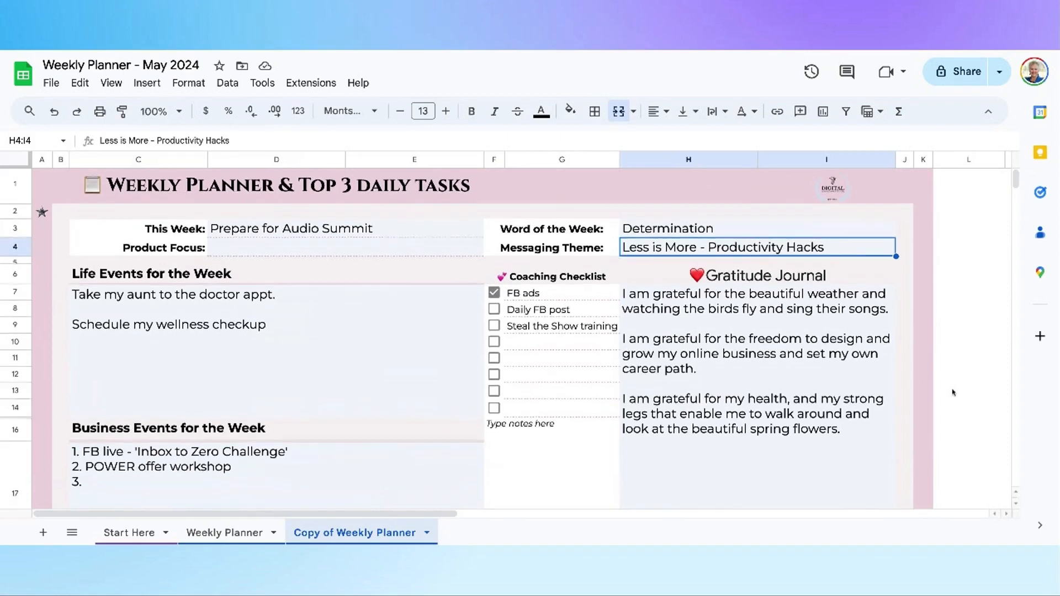
{"action": "scroll", "coordinate": [953, 392], "scroll_direction": "up", "scroll_amount": 1}
Step: Enlarge the formula bar and add "Plan for weekend get-away" as a separate line under Life Events for the Week
{"action": "left_click", "coordinate": [333, 269]}
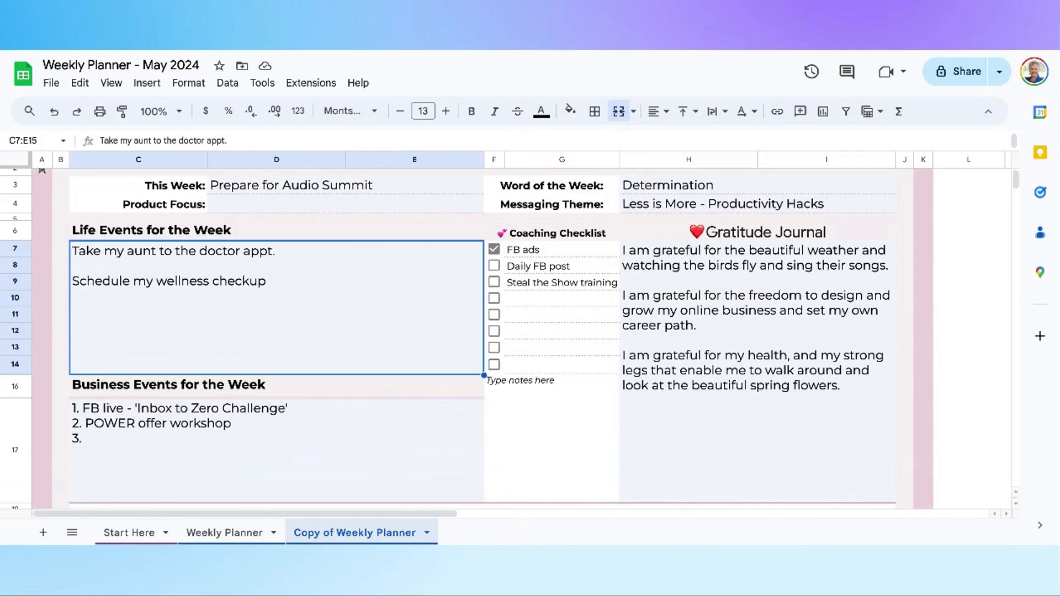
{"action": "left_click", "coordinate": [261, 148]}
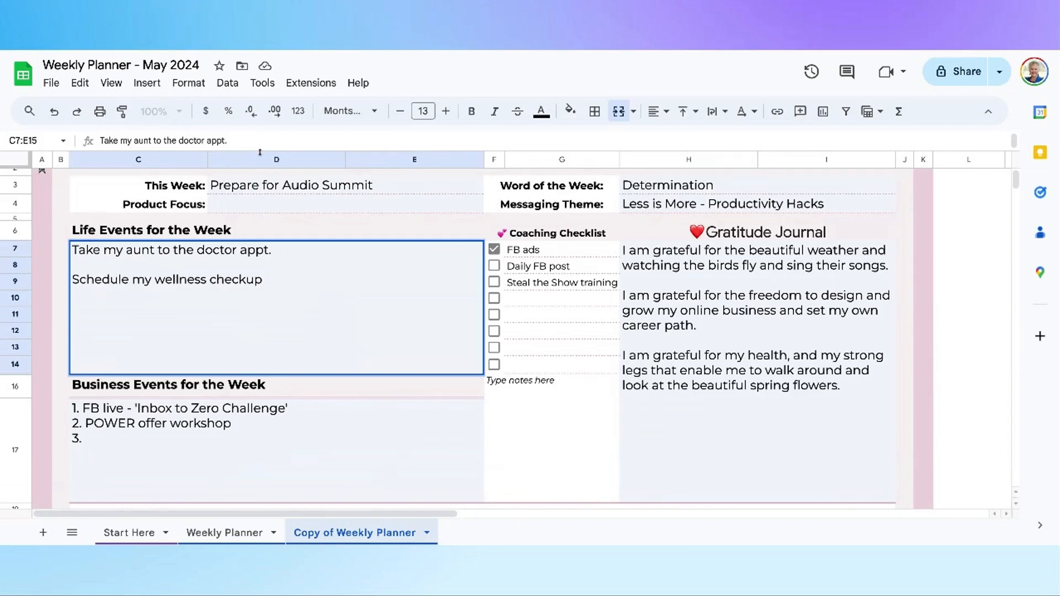
{"action": "left_click_drag", "start_coordinate": [259, 149], "coordinate": [262, 182]}
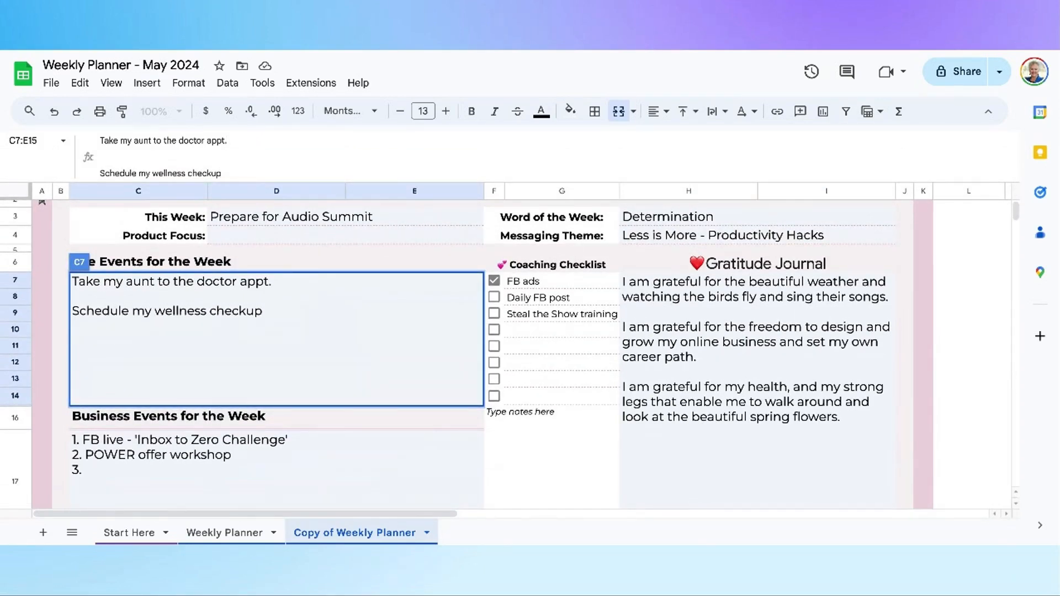
{"action": "double_click", "coordinate": [114, 342]}
{"action": "type", "text": "Plan for weekend g"}
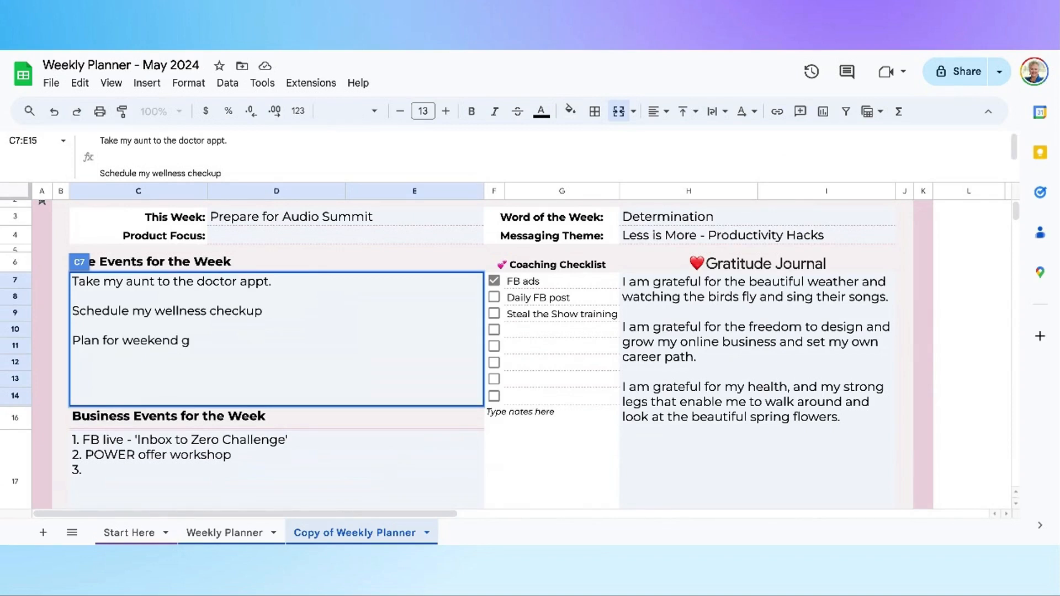
{"action": "type", "text": "et-away"}
{"action": "left_click", "coordinate": [513, 453]}
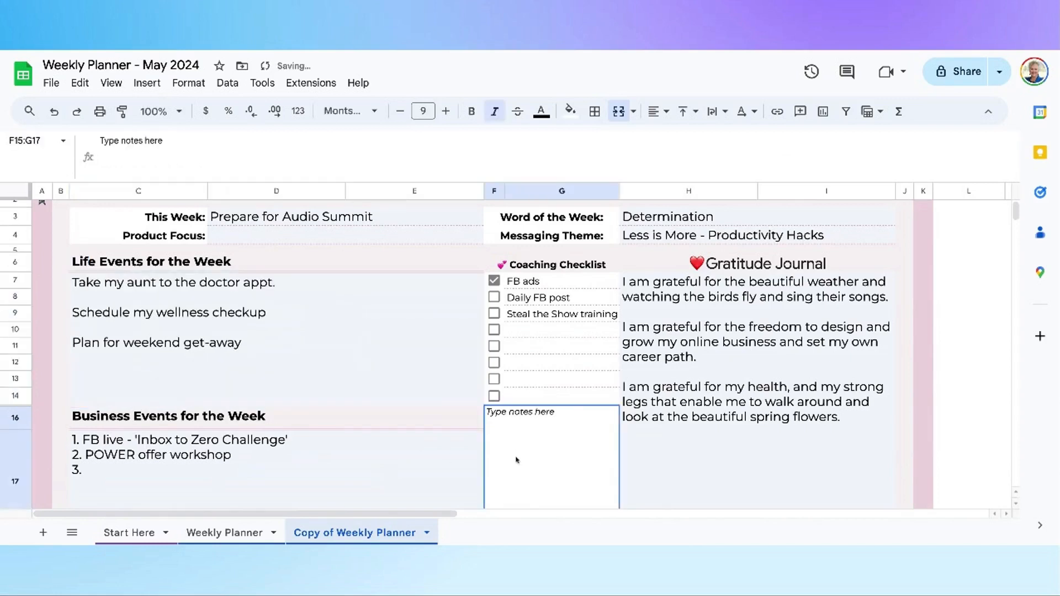
{"action": "left_click", "coordinate": [350, 329]}
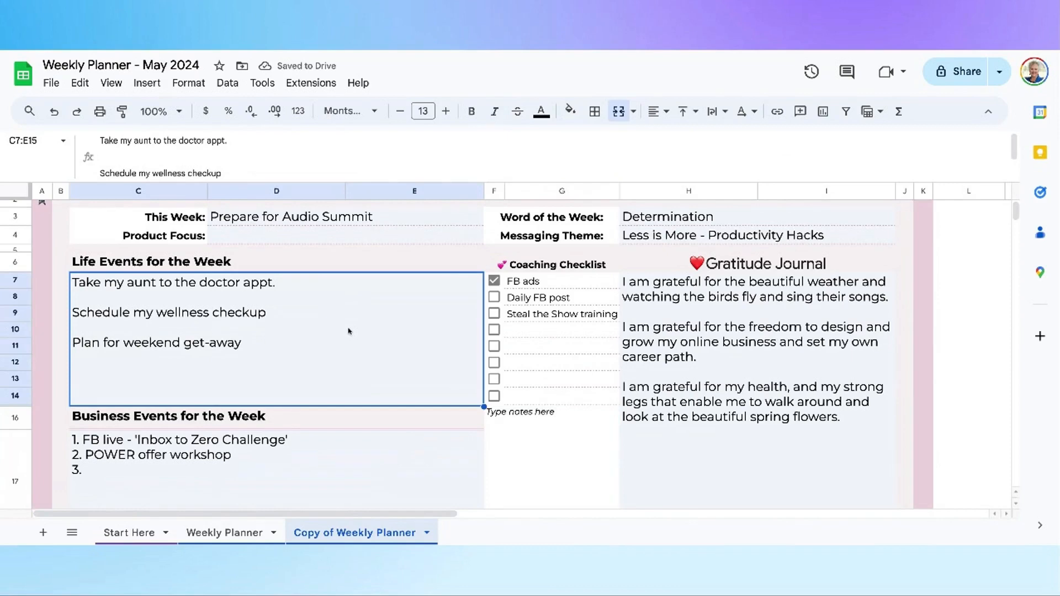
Step: Review the entries under Business Events for the Week
{"action": "scroll", "coordinate": [349, 332], "scroll_direction": "down", "scroll_amount": 2}
{"action": "scroll", "coordinate": [349, 331], "scroll_direction": "down", "scroll_amount": 2}
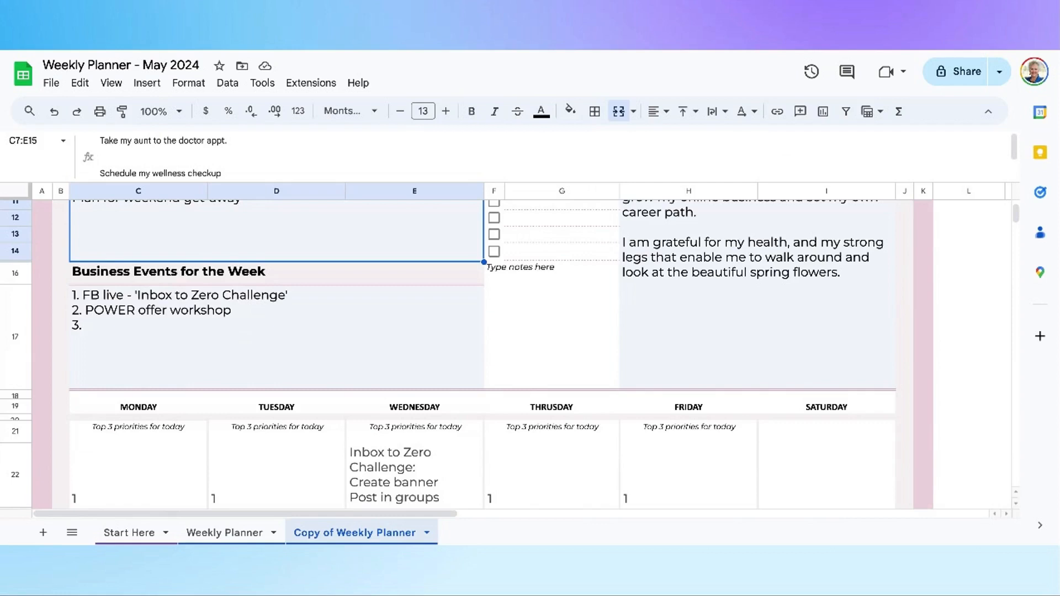
{"action": "left_click", "coordinate": [345, 335]}
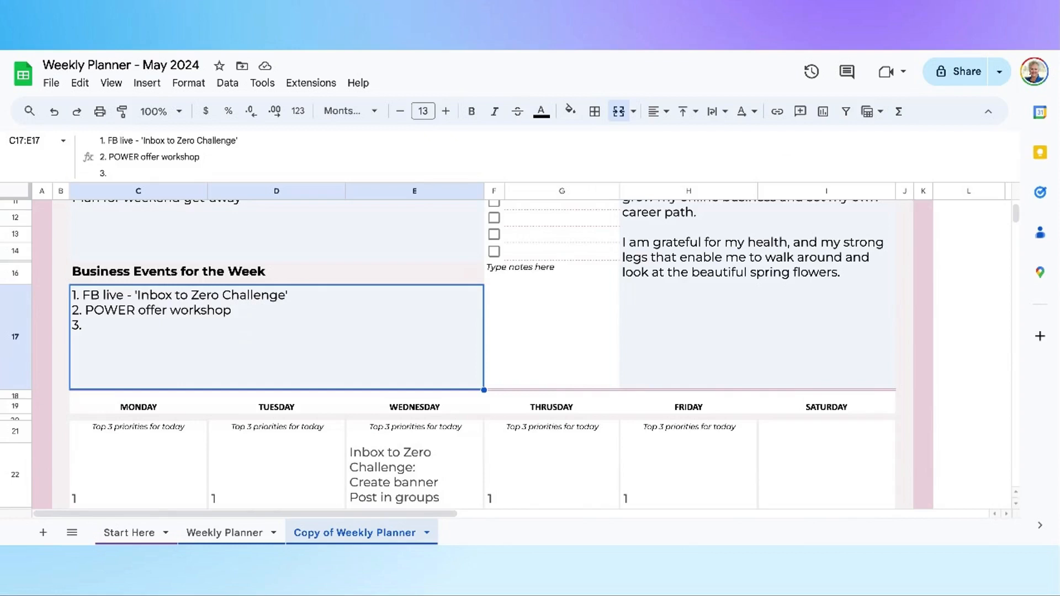
{"action": "scroll", "coordinate": [412, 347], "scroll_direction": "up", "scroll_amount": 5}
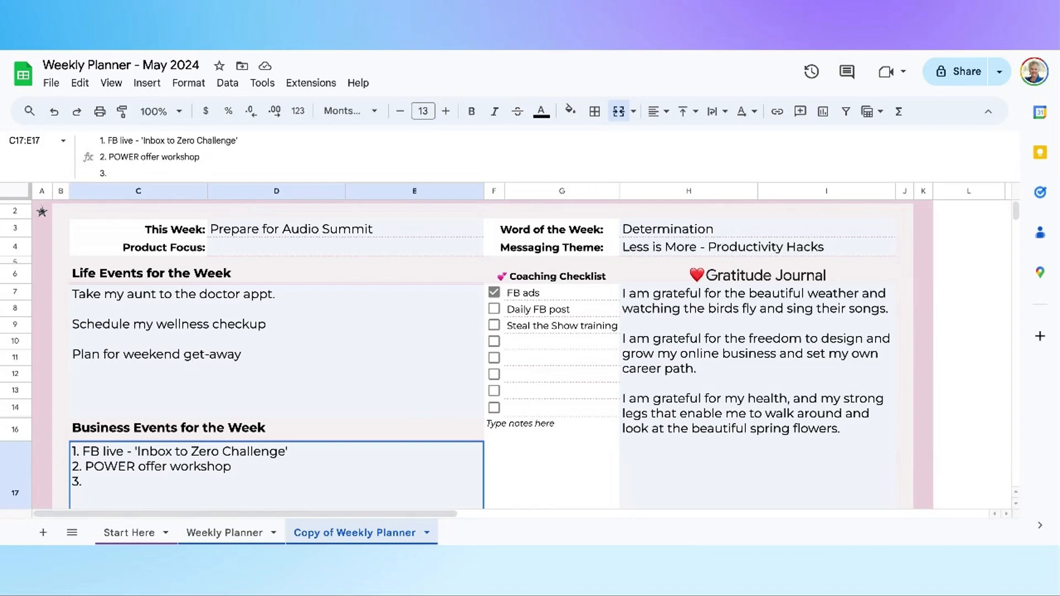
Step: Try the Daily FB post and Steal the Show training checkboxes, and clear the boxes of all three Coaching Checklist items
{"action": "left_click", "coordinate": [551, 295]}
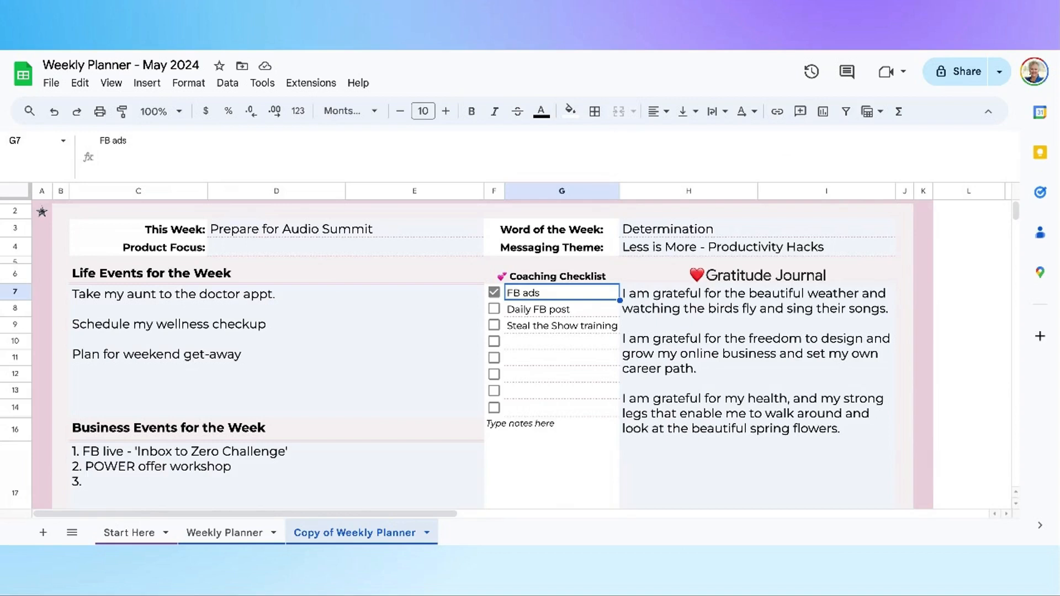
{"action": "left_click", "coordinate": [494, 309]}
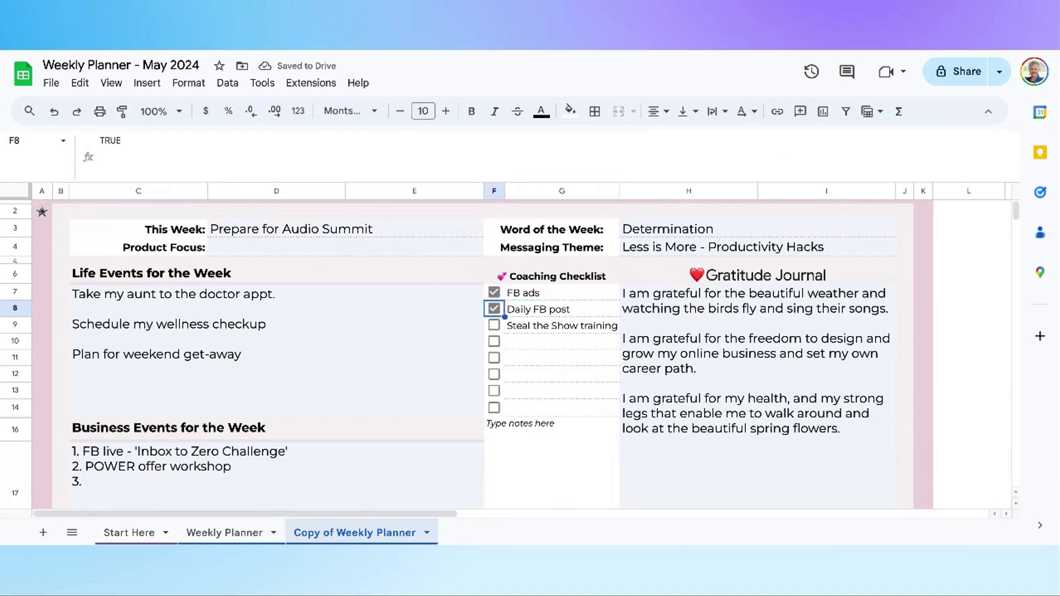
{"action": "left_click", "coordinate": [494, 325]}
{"action": "left_click", "coordinate": [494, 325]}
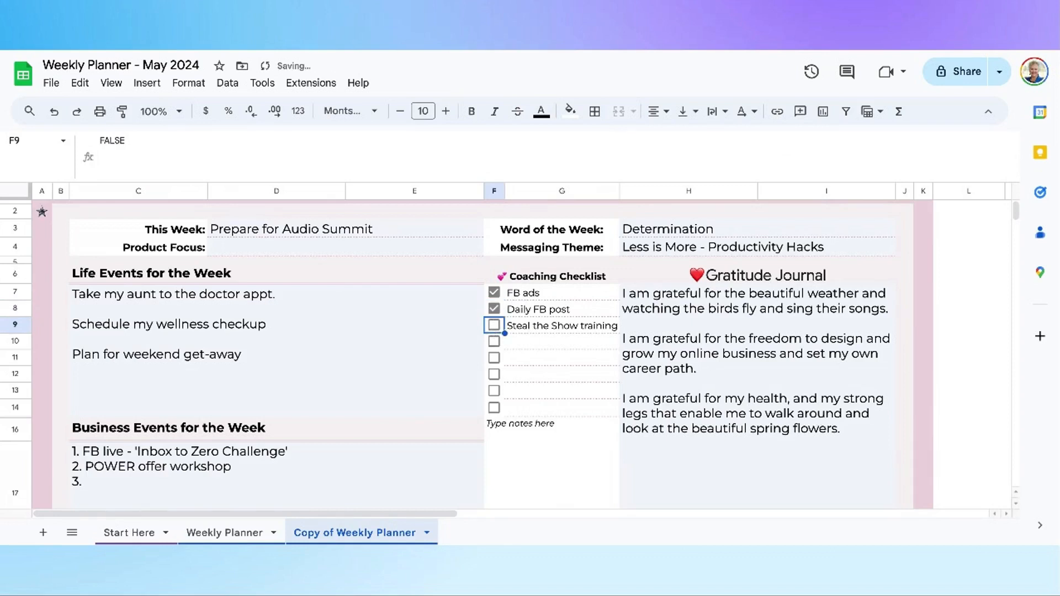
{"action": "left_click", "coordinate": [494, 308]}
{"action": "left_click", "coordinate": [494, 292]}
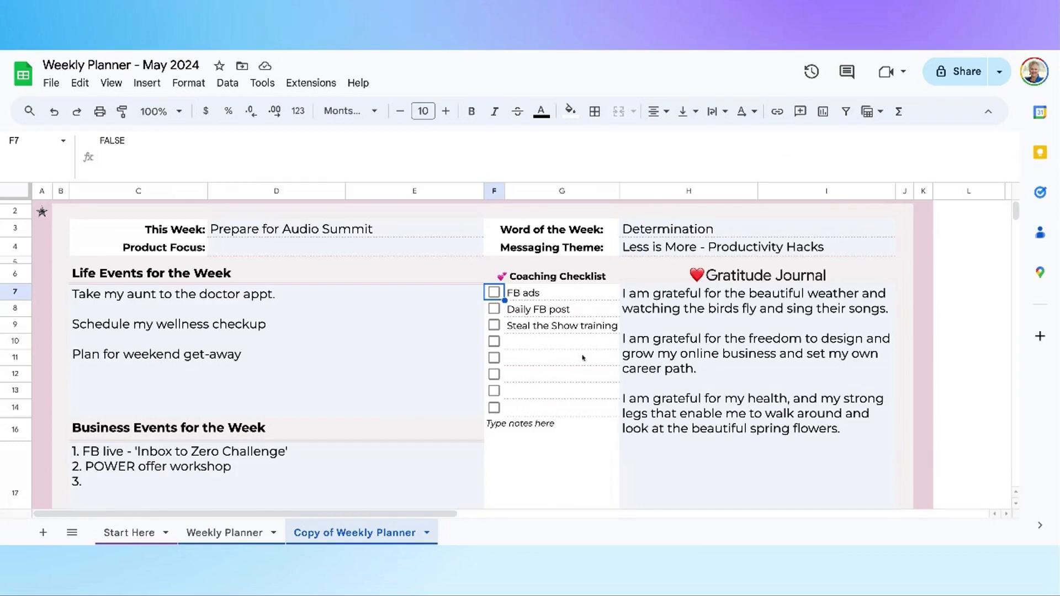
Step: Examine the notes area below the Coaching Checklist and return to the beginning of the planner
{"action": "scroll", "coordinate": [575, 379], "scroll_direction": "down", "scroll_amount": 2}
{"action": "left_click", "coordinate": [530, 327]}
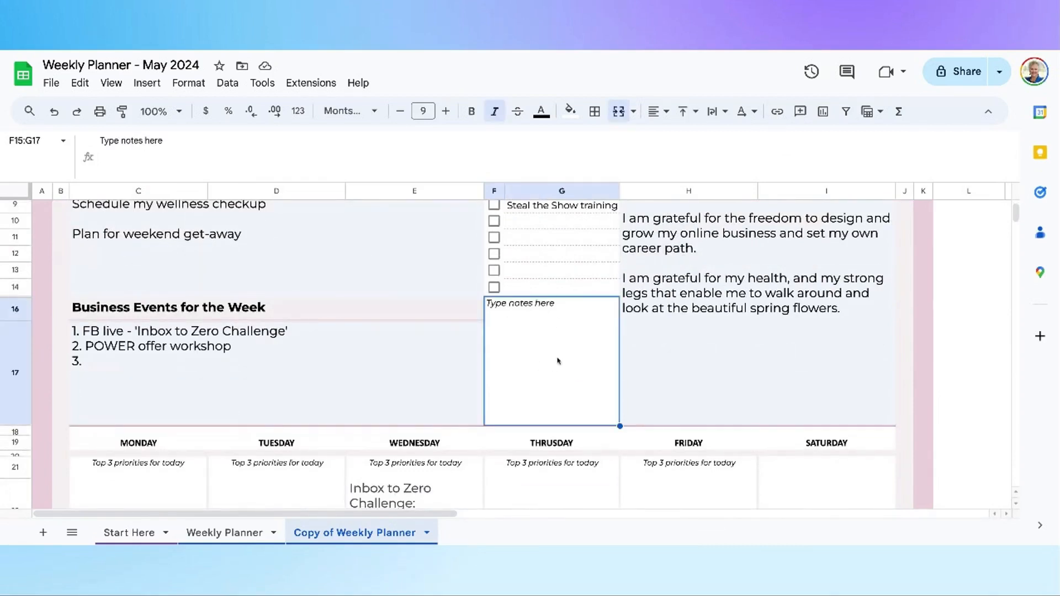
{"action": "scroll", "coordinate": [480, 353], "scroll_direction": "up", "scroll_amount": 3}
{"action": "scroll", "coordinate": [835, 405], "scroll_direction": "up", "scroll_amount": 1}
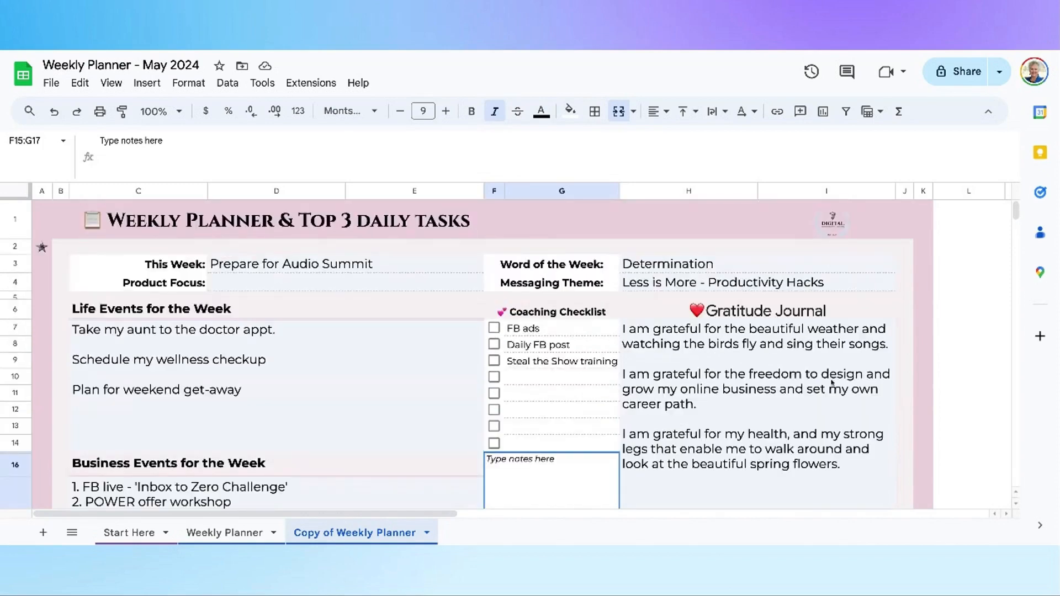
Step: Add "Gratitude for my supportive family." after a blank line at the end of the Gratitude Journal entry
{"action": "scroll", "coordinate": [821, 393], "scroll_direction": "down", "scroll_amount": 1}
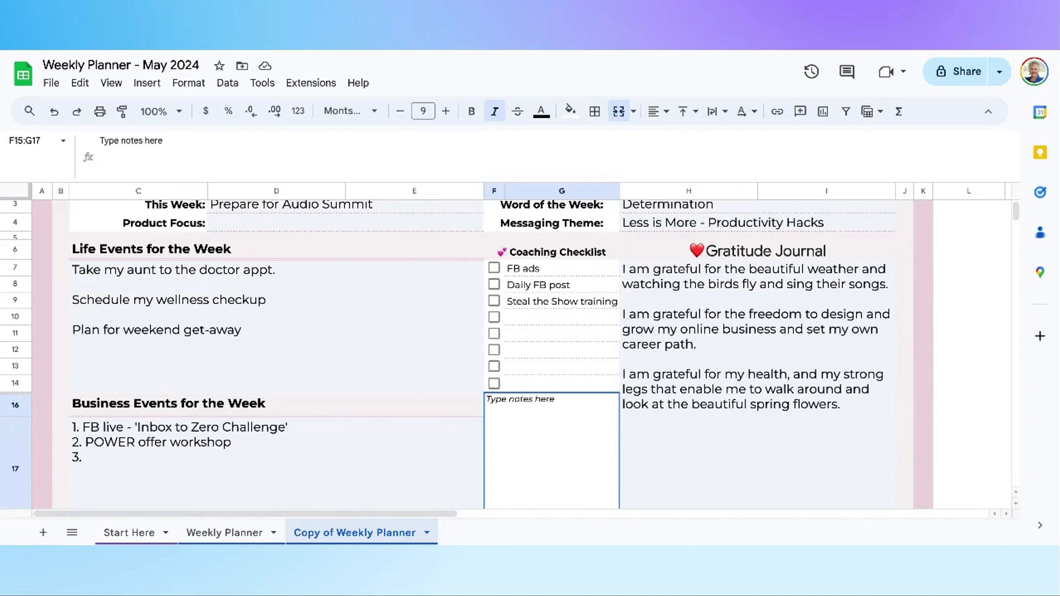
{"action": "double_click", "coordinate": [845, 413]}
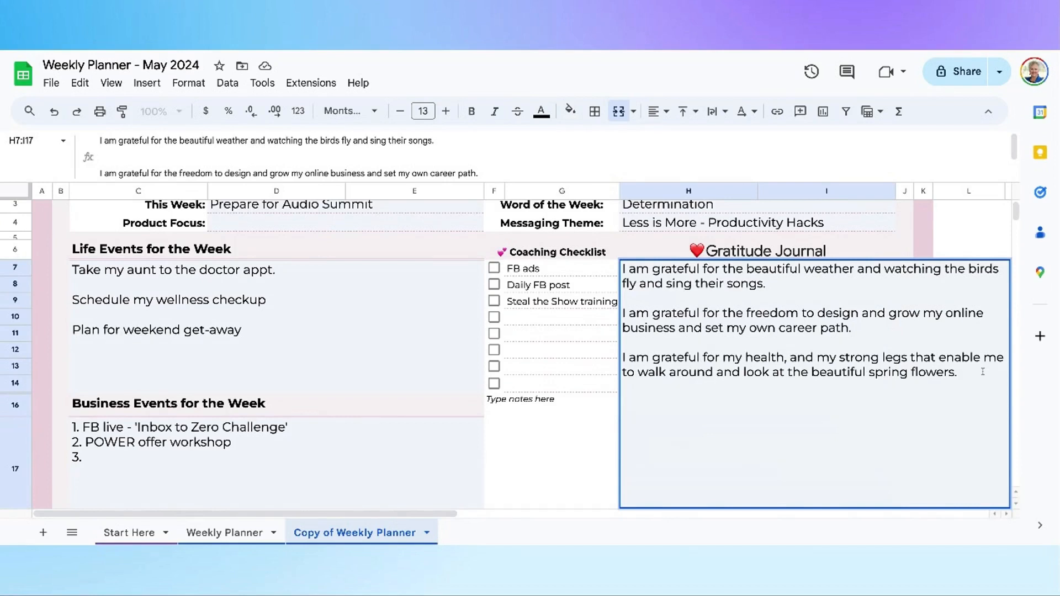
{"action": "key", "text": "alt+Return"}
{"action": "key", "text": "alt+Return"}
{"action": "type", "text": "Gratitude for my"}
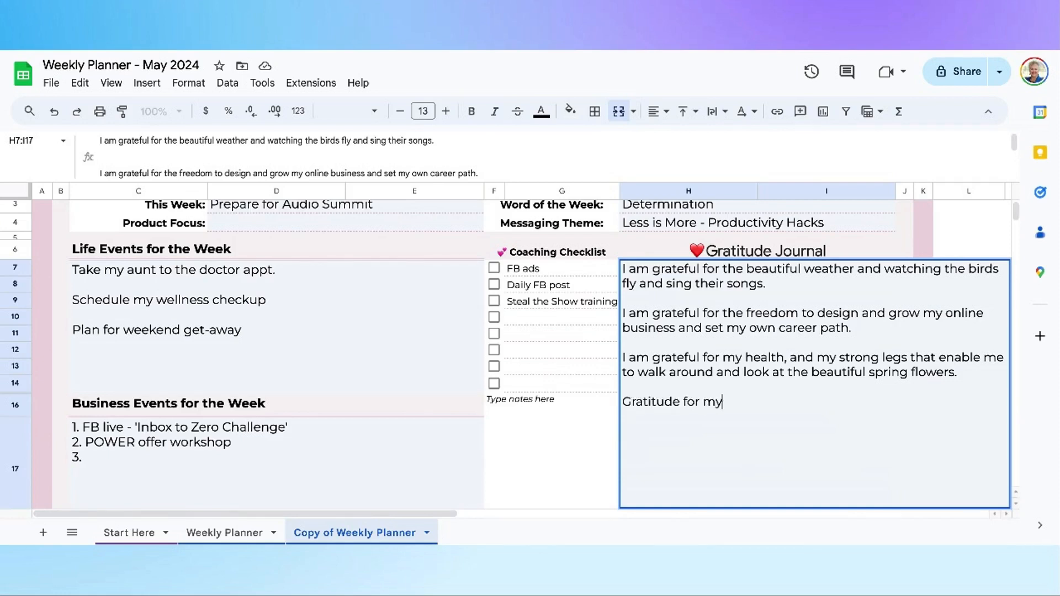
{"action": "type", "text": " supportive family."}
{"action": "key", "text": "Return"}
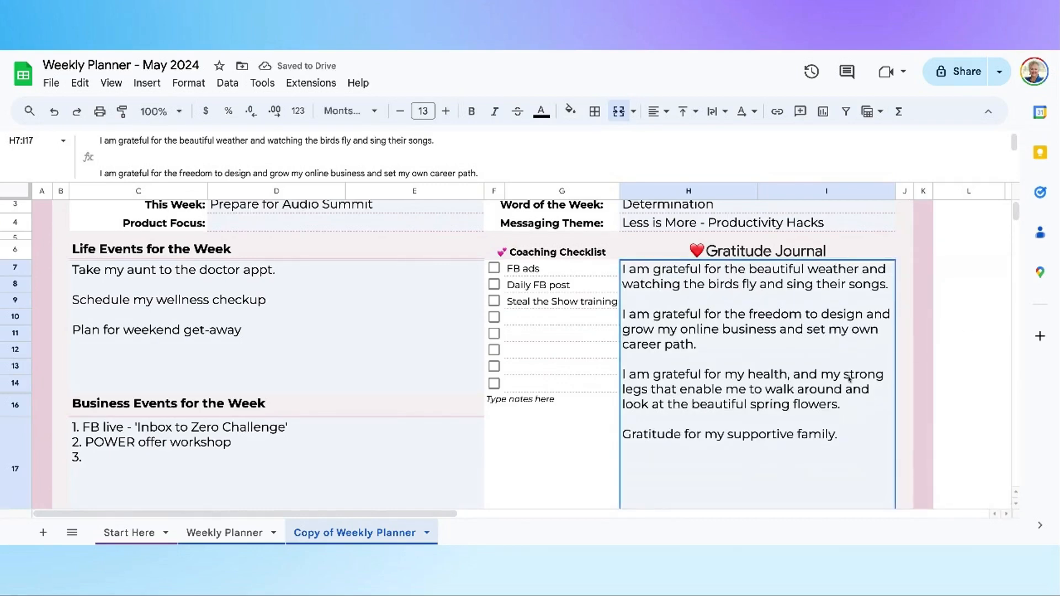
Step: View the overall planner layout at 50% zoom and return the sheet to 100%
{"action": "scroll", "coordinate": [960, 440], "scroll_direction": "down", "scroll_amount": 1}
{"action": "scroll", "coordinate": [961, 440], "scroll_direction": "up", "scroll_amount": 3}
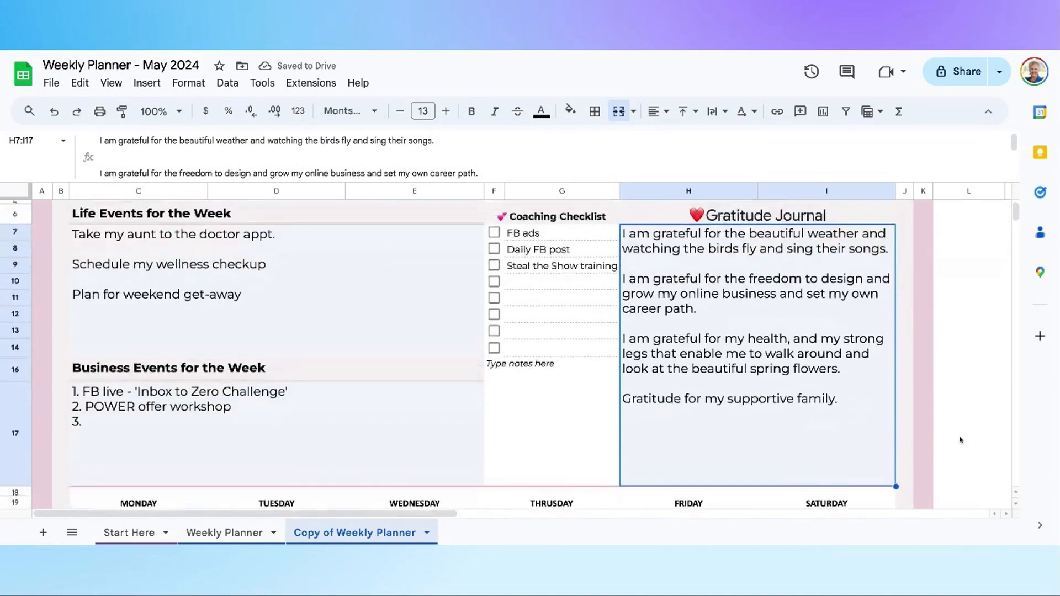
{"action": "left_click", "coordinate": [186, 115]}
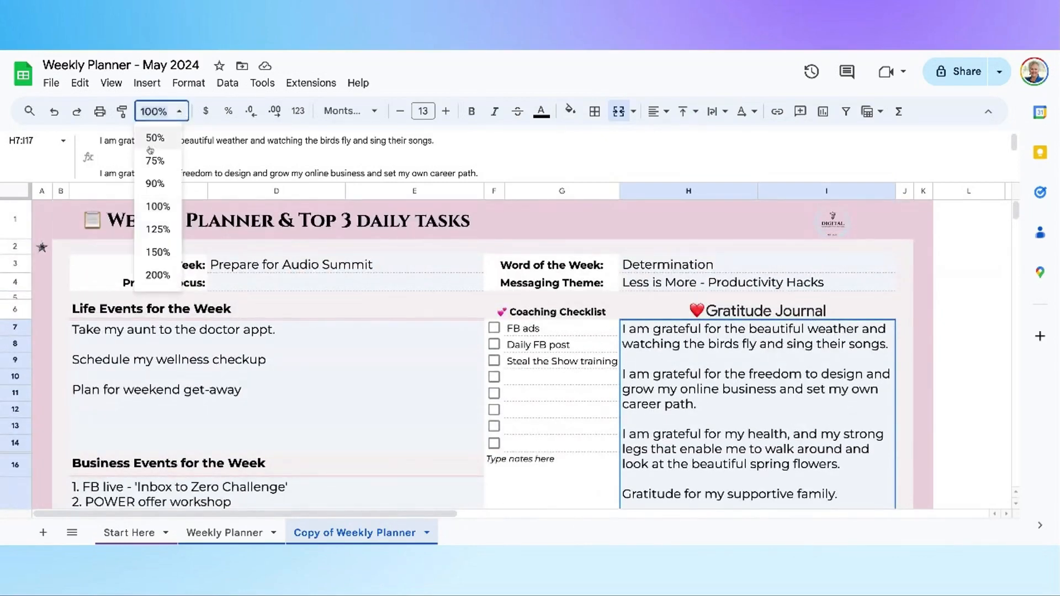
{"action": "left_click", "coordinate": [156, 135]}
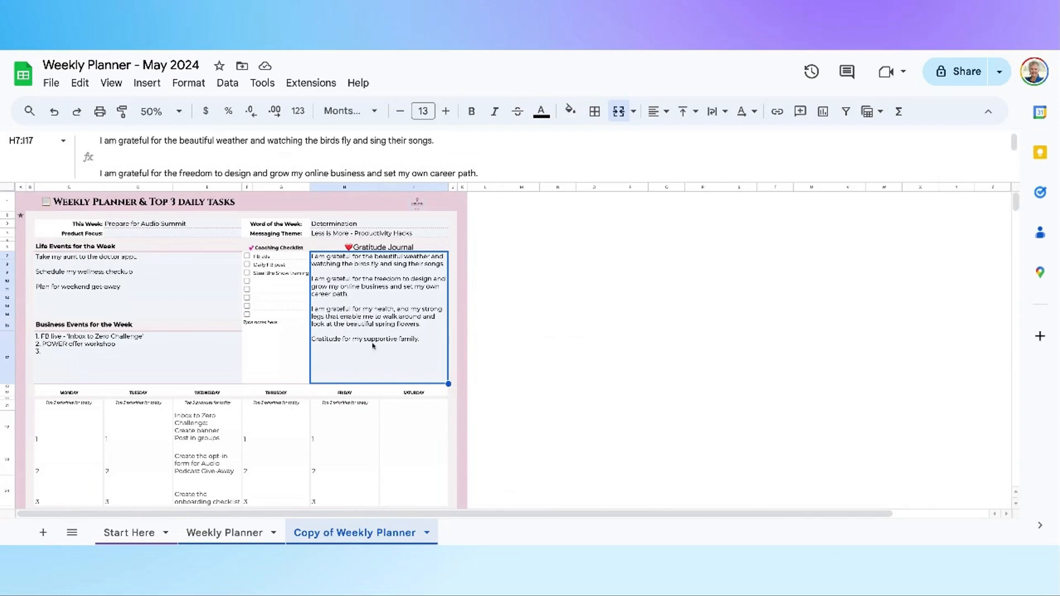
{"action": "left_click", "coordinate": [165, 111]}
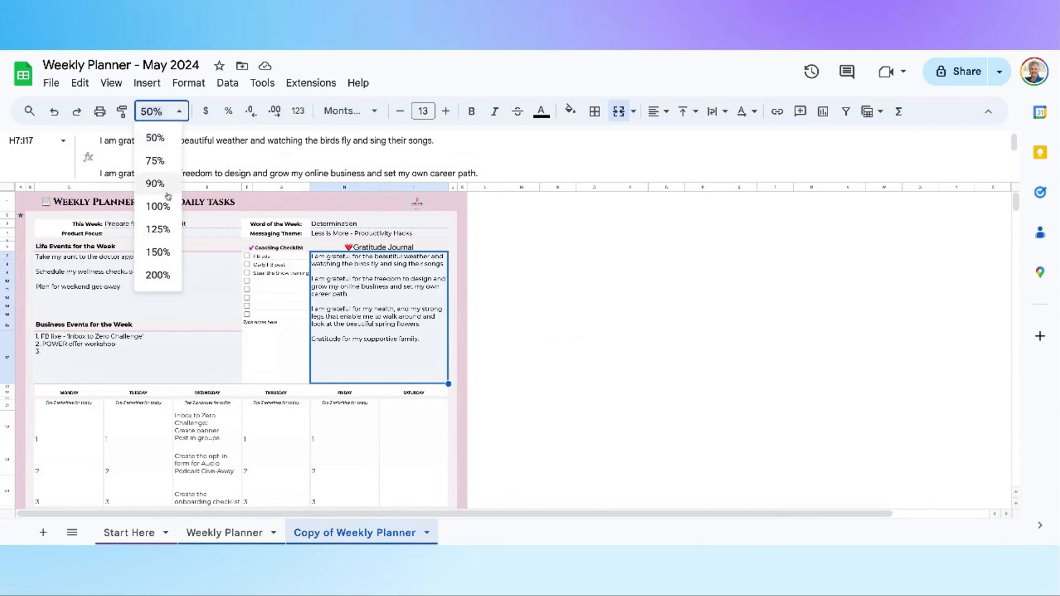
{"action": "left_click", "coordinate": [158, 207]}
Step: Fill Thursday's first priority with the sample text "type and type and type and type and type"
{"action": "scroll", "coordinate": [284, 308], "scroll_direction": "down", "scroll_amount": 6}
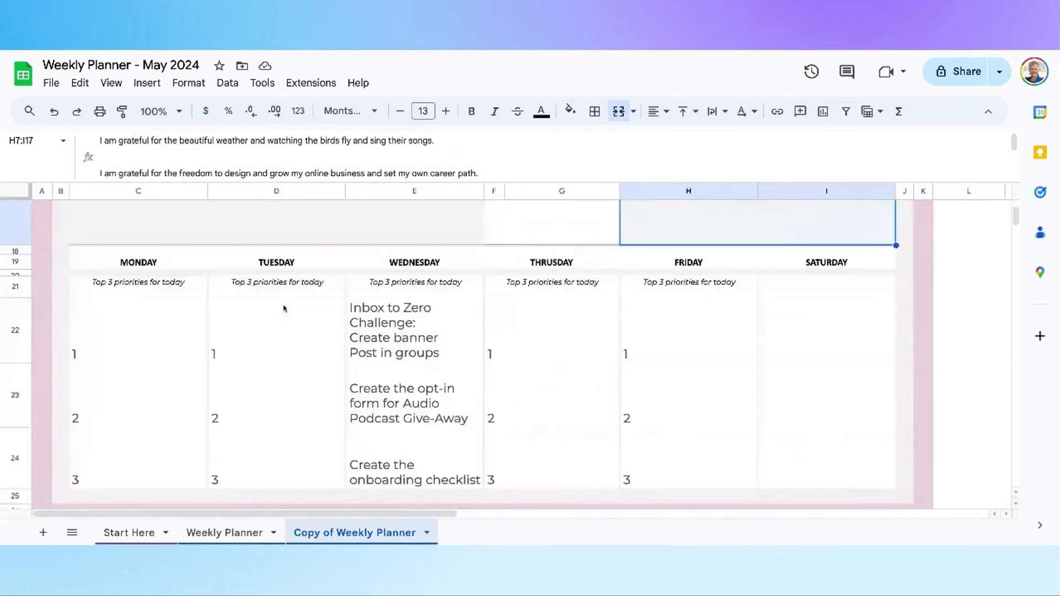
{"action": "scroll", "coordinate": [284, 308], "scroll_direction": "down", "scroll_amount": 1}
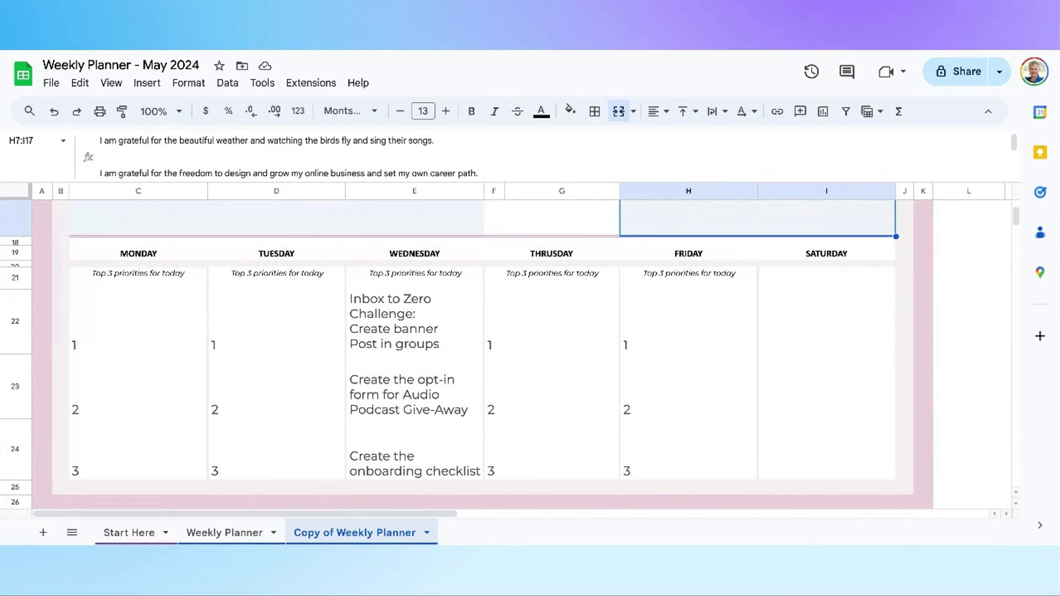
{"action": "left_click", "coordinate": [655, 330]}
{"action": "left_click", "coordinate": [680, 400]}
{"action": "left_click", "coordinate": [567, 403]}
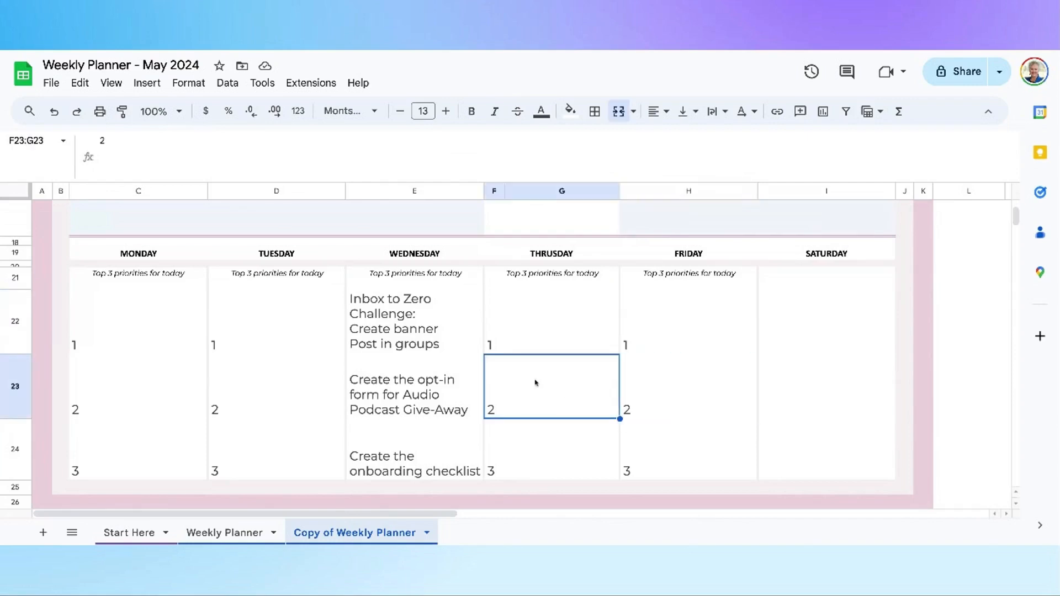
{"action": "left_click", "coordinate": [546, 331]}
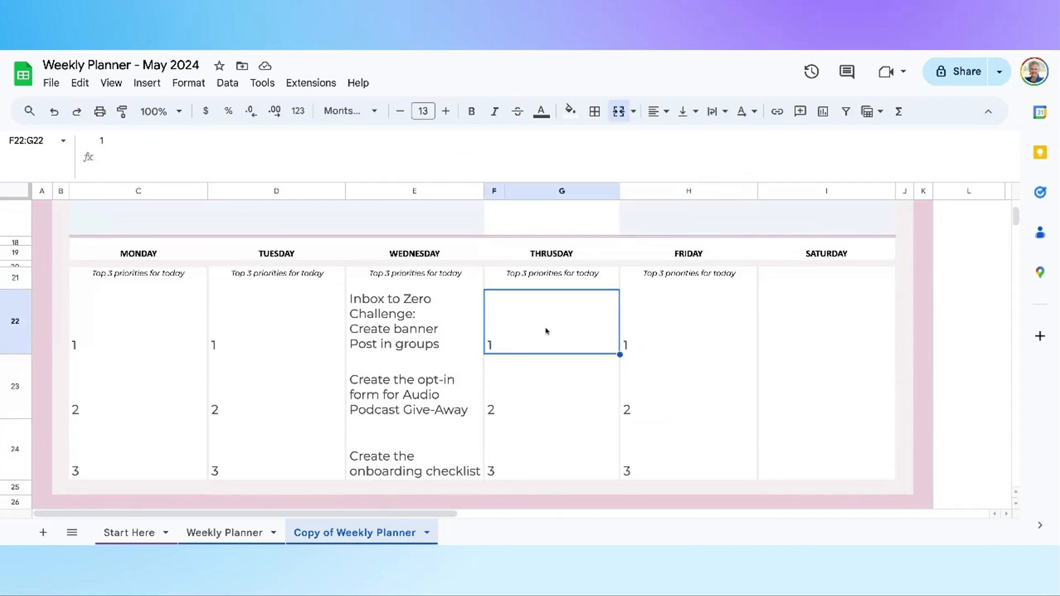
{"action": "type", "text": "type and type an"}
{"action": "type", "text": "d and type "}
{"action": "type", "text": "and type and type"}
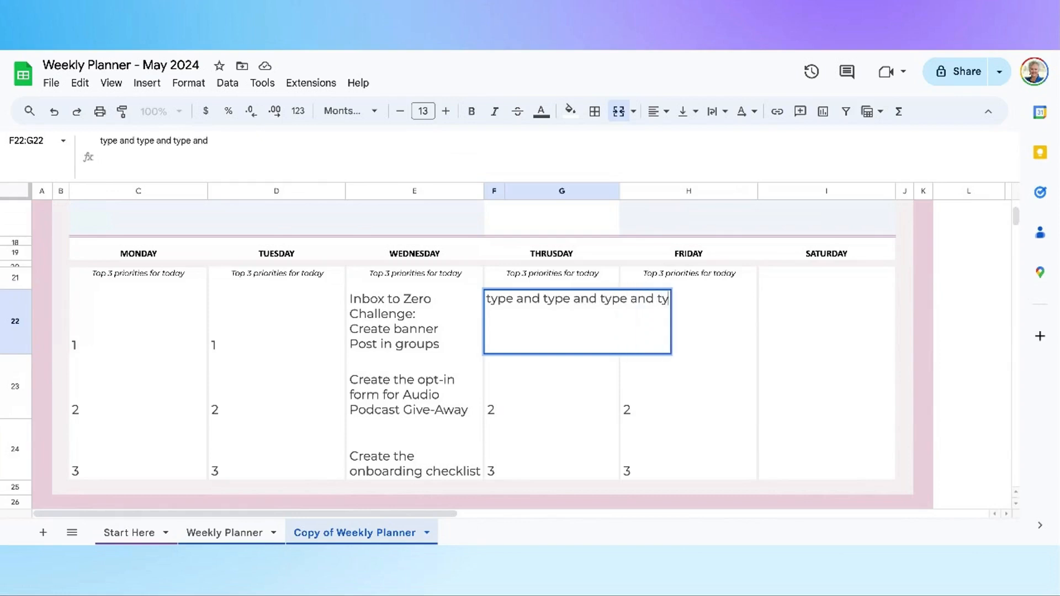
{"action": "key", "text": "Return"}
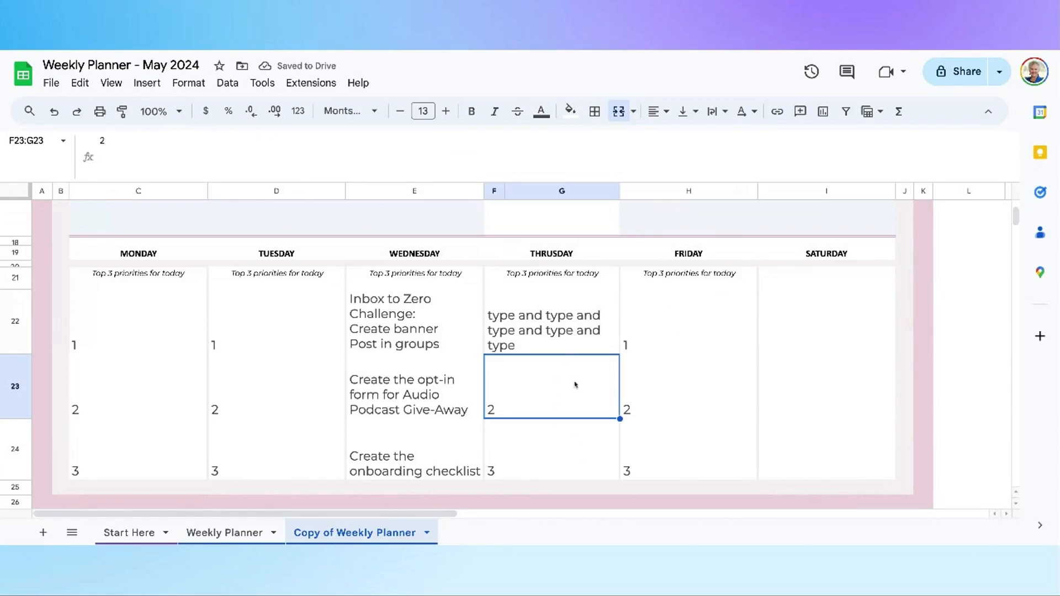
Step: Correct the misspelled weekday header between Wednesday and Friday to THURSDAY
{"action": "left_click", "coordinate": [551, 255]}
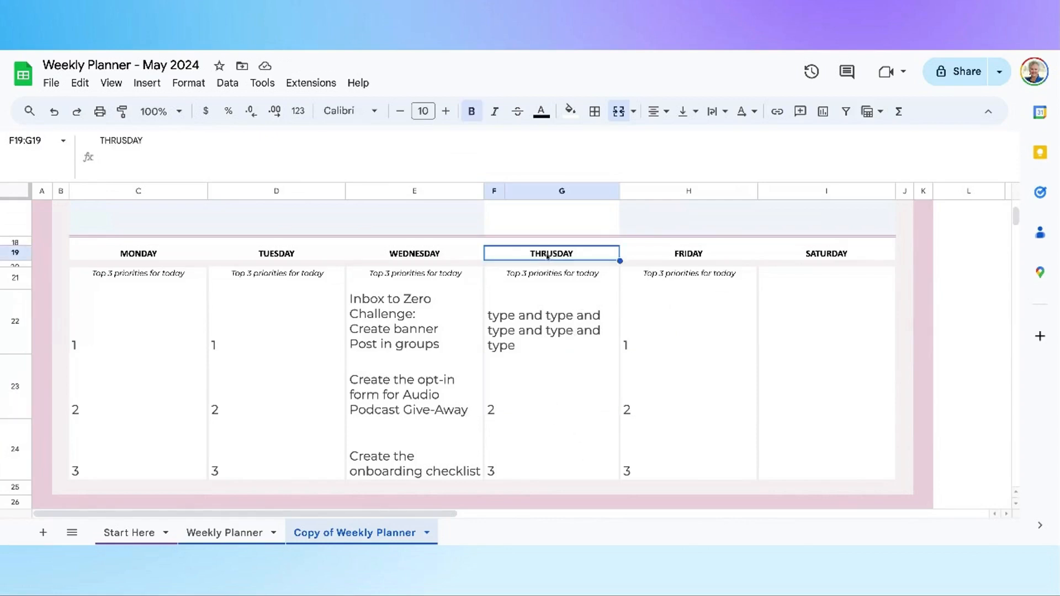
{"action": "double_click", "coordinate": [550, 254]}
{"action": "left_click", "coordinate": [553, 253]}
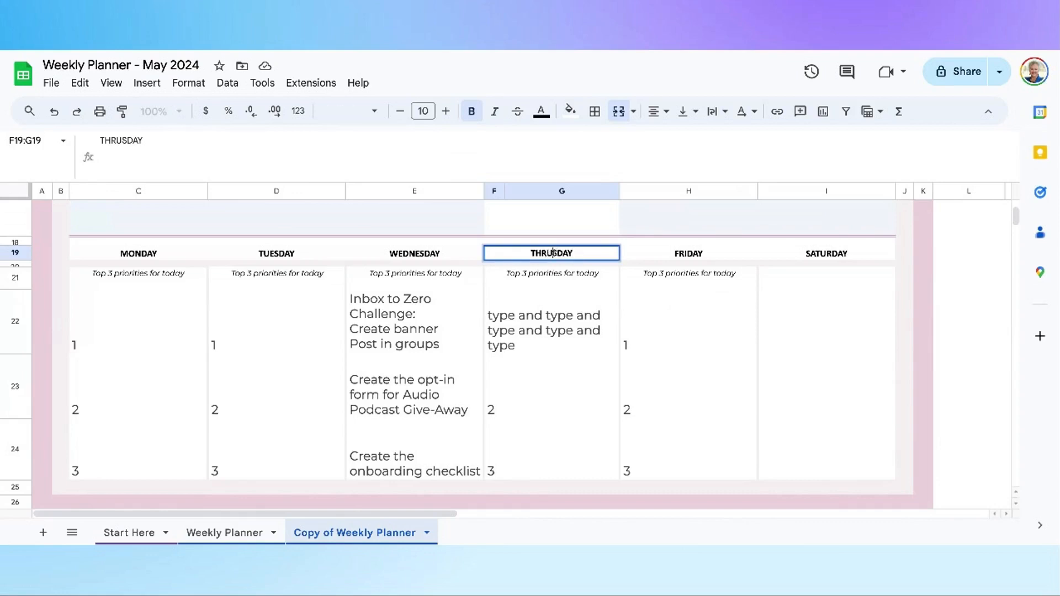
{"action": "key", "text": "BackSpace"}
{"action": "key", "text": "BackSpace"}
{"action": "type", "text": "UR"}
{"action": "key", "text": "Return"}
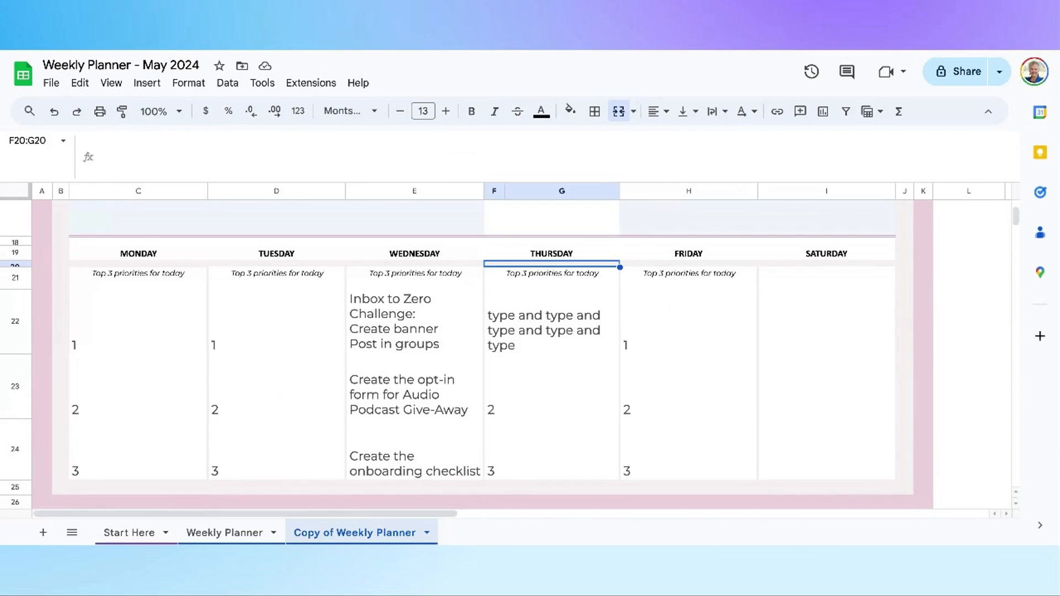
Step: Review Wednesday's three priorities, and check the blank Weekly Planner sheet before returning to the filled-in copy
{"action": "left_click", "coordinate": [426, 334]}
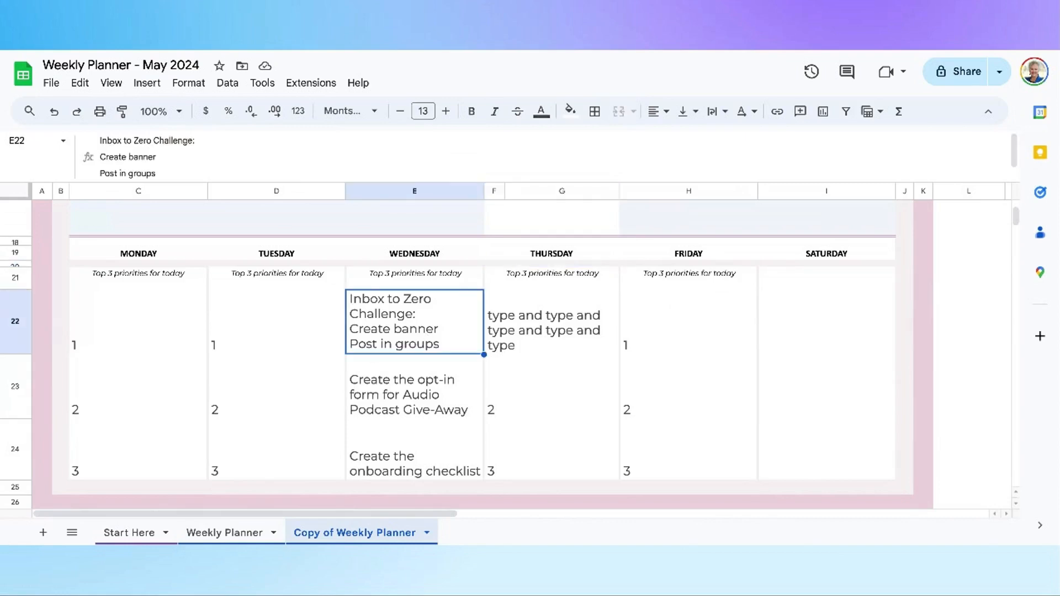
{"action": "scroll", "coordinate": [467, 355], "scroll_direction": "down", "scroll_amount": 1}
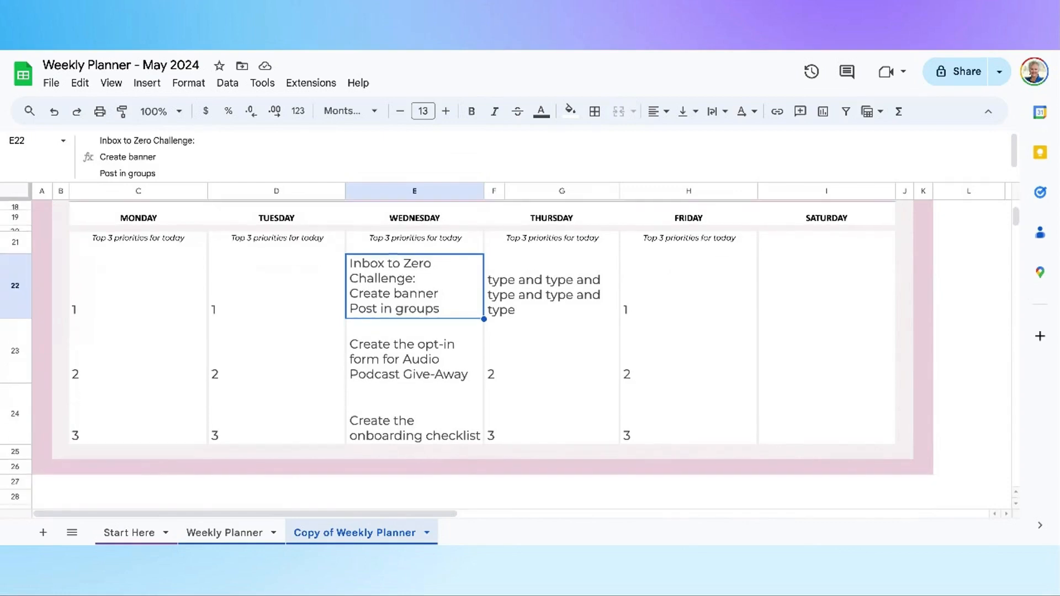
{"action": "left_click", "coordinate": [416, 436]}
{"action": "left_click", "coordinate": [417, 353]}
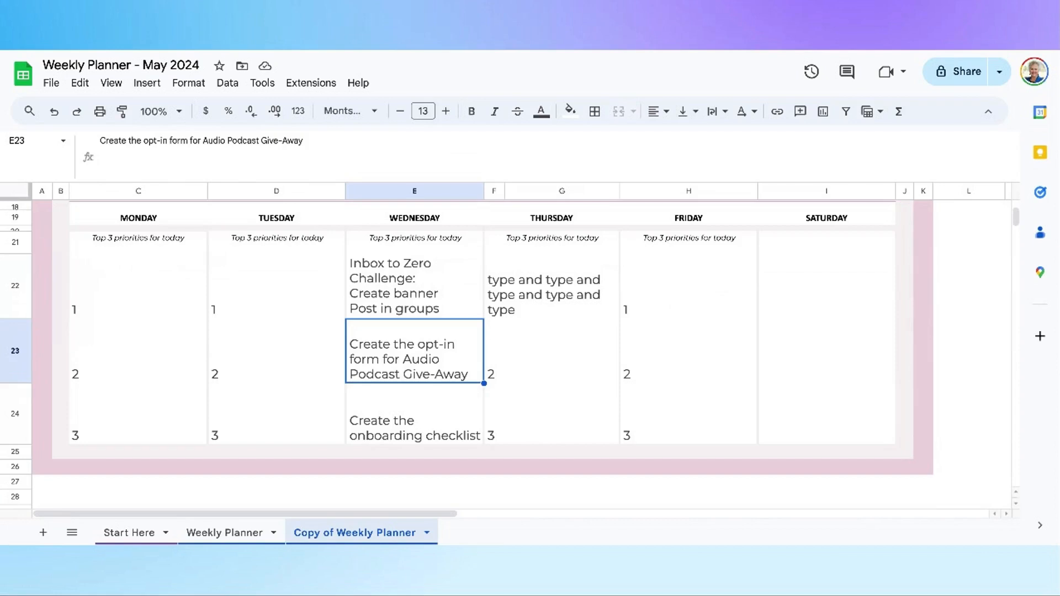
{"action": "left_click", "coordinate": [252, 537]}
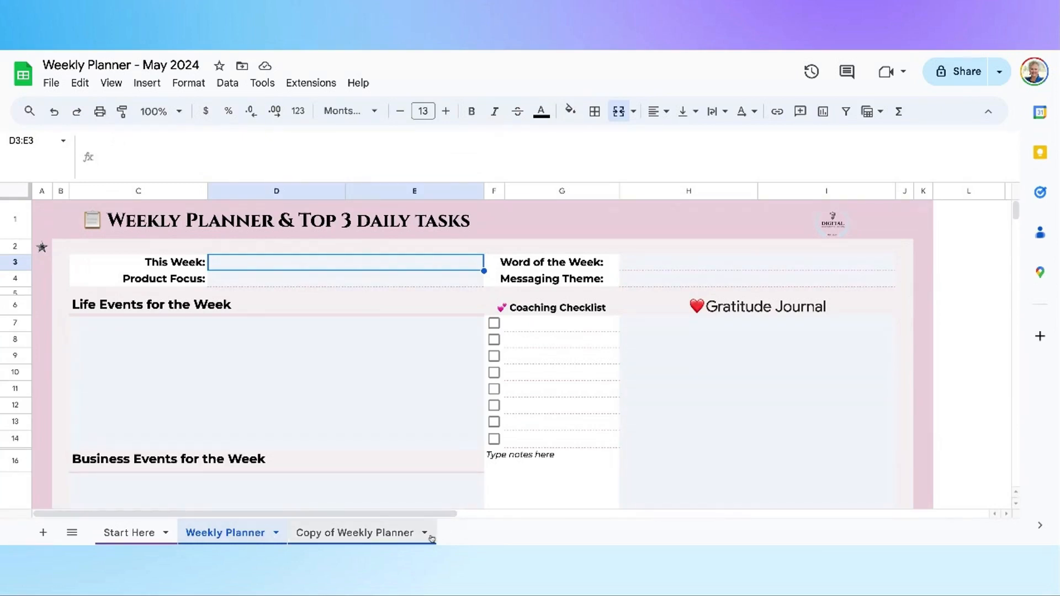
{"action": "left_click", "coordinate": [384, 533]}
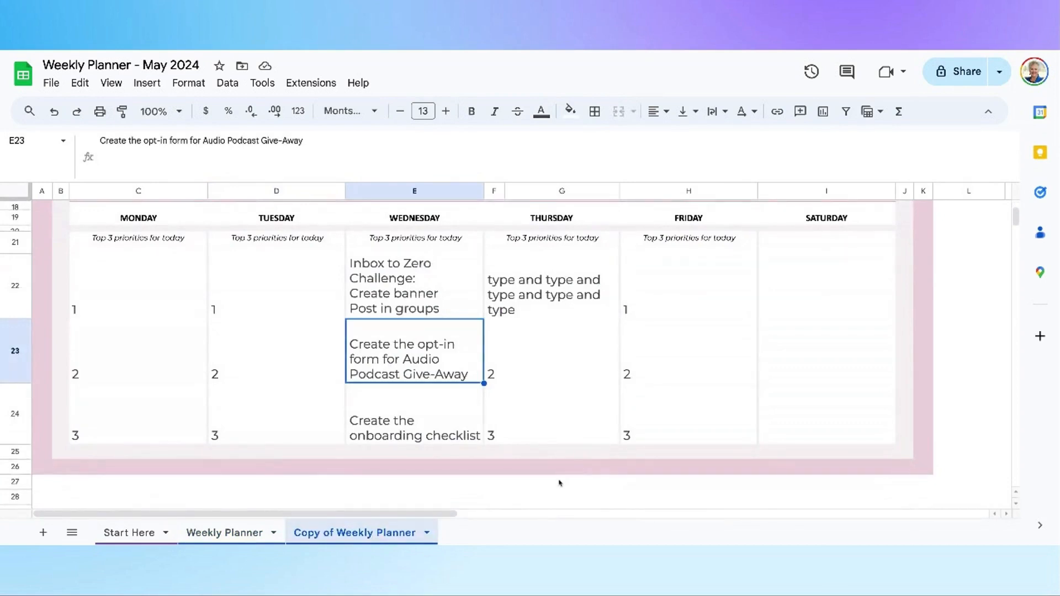
Step: Set the zoom of the filled-in planner to 75% and look over its weekly sections from the beginning
{"action": "left_click", "coordinate": [163, 112]}
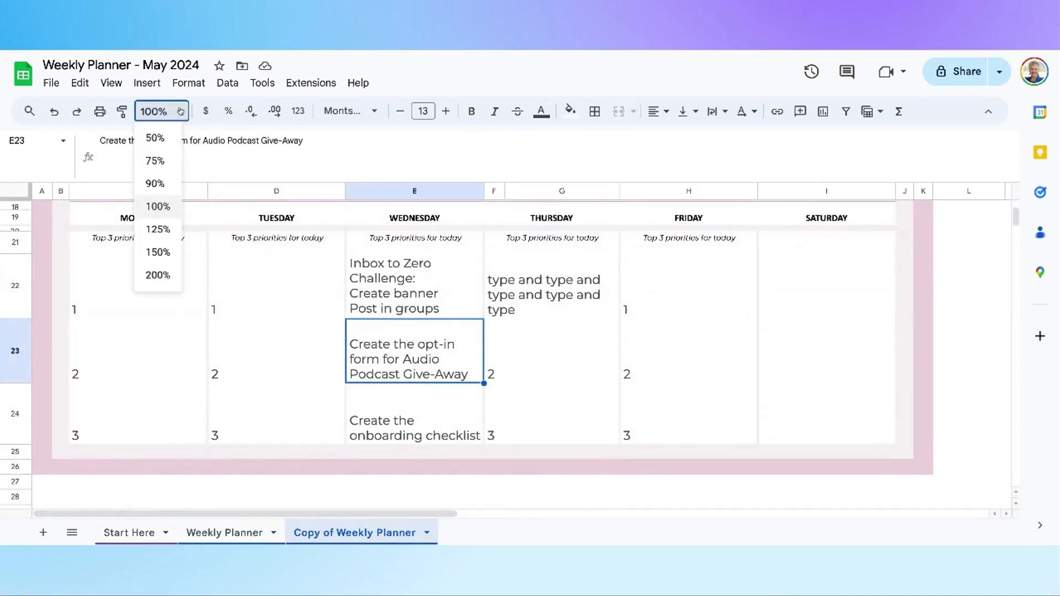
{"action": "left_click", "coordinate": [155, 161]}
{"action": "scroll", "coordinate": [396, 338], "scroll_direction": "up", "scroll_amount": 10}
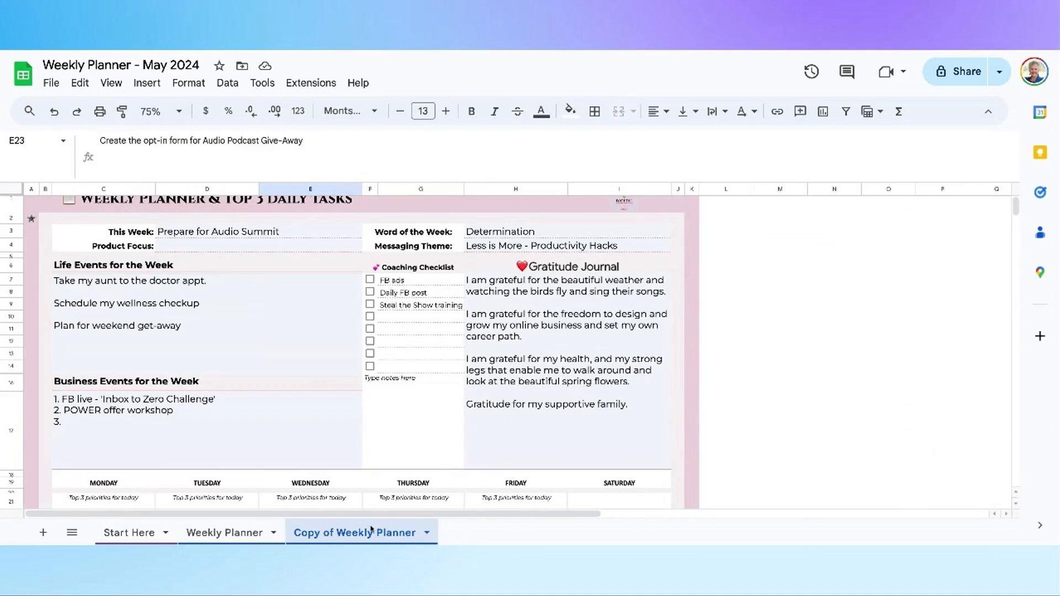
{"action": "scroll", "coordinate": [705, 434], "scroll_direction": "down", "scroll_amount": 2}
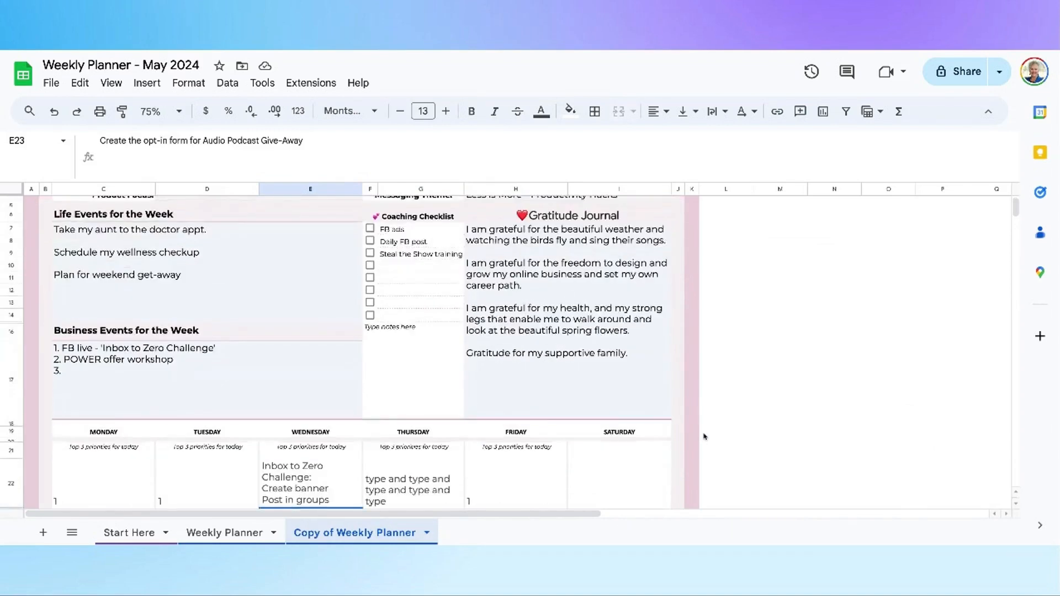
{"action": "scroll", "coordinate": [705, 436], "scroll_direction": "up", "scroll_amount": 2}
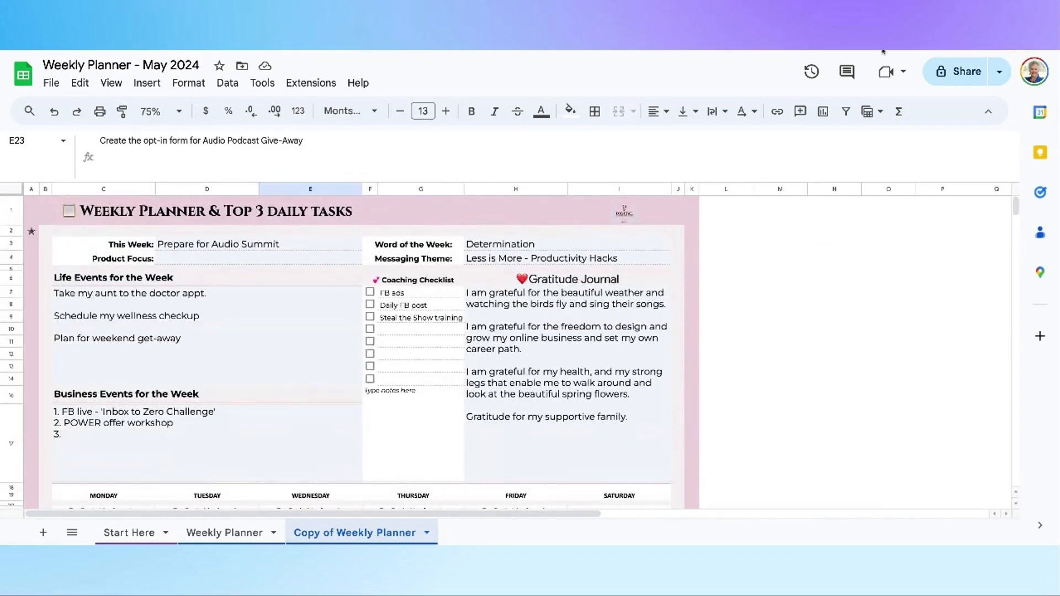